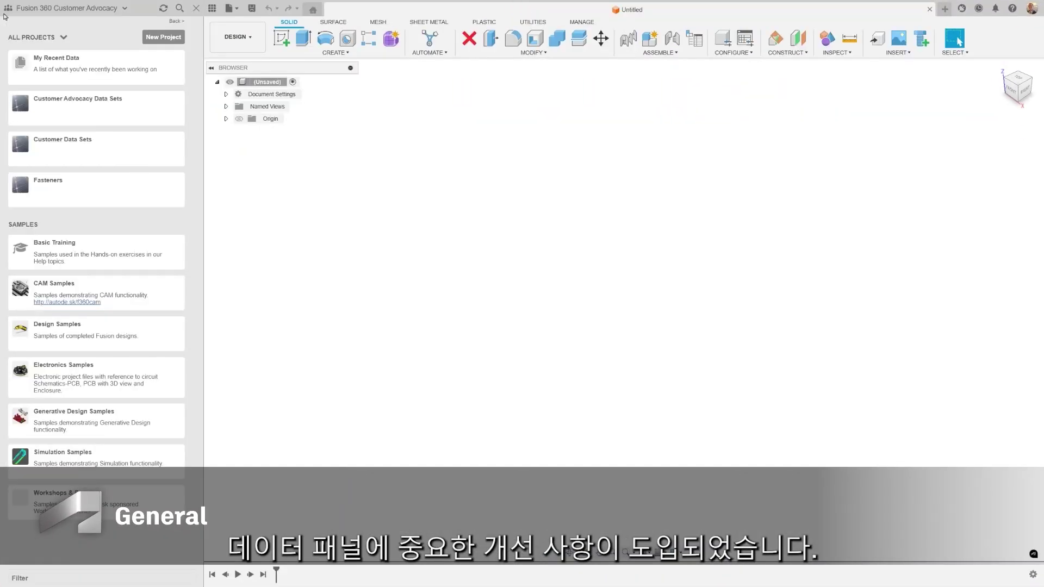
Search all data for 'supercharger' and show the Supercharger Assembly in its folder.
click(180, 8)
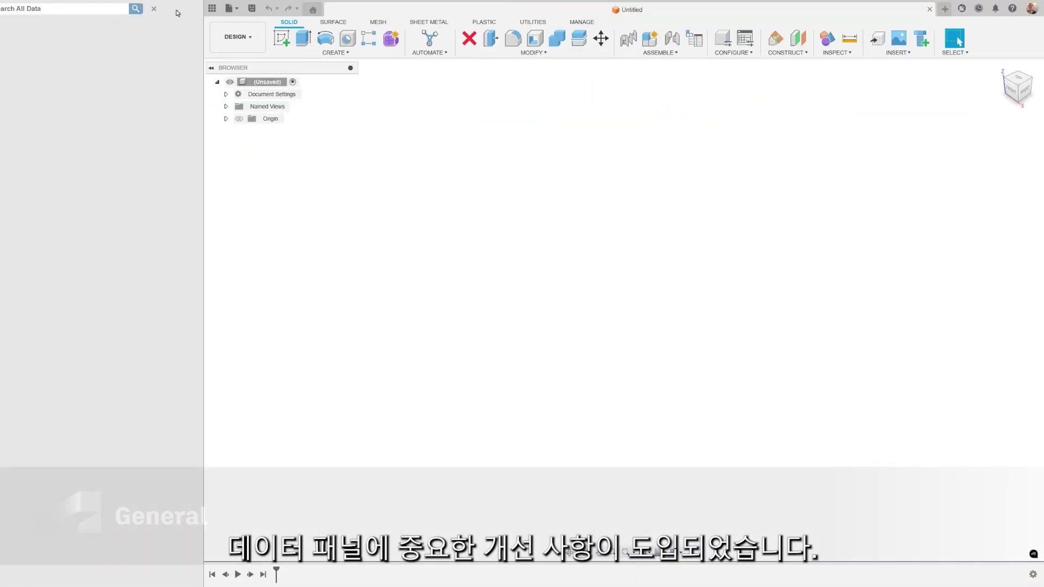
text(super)
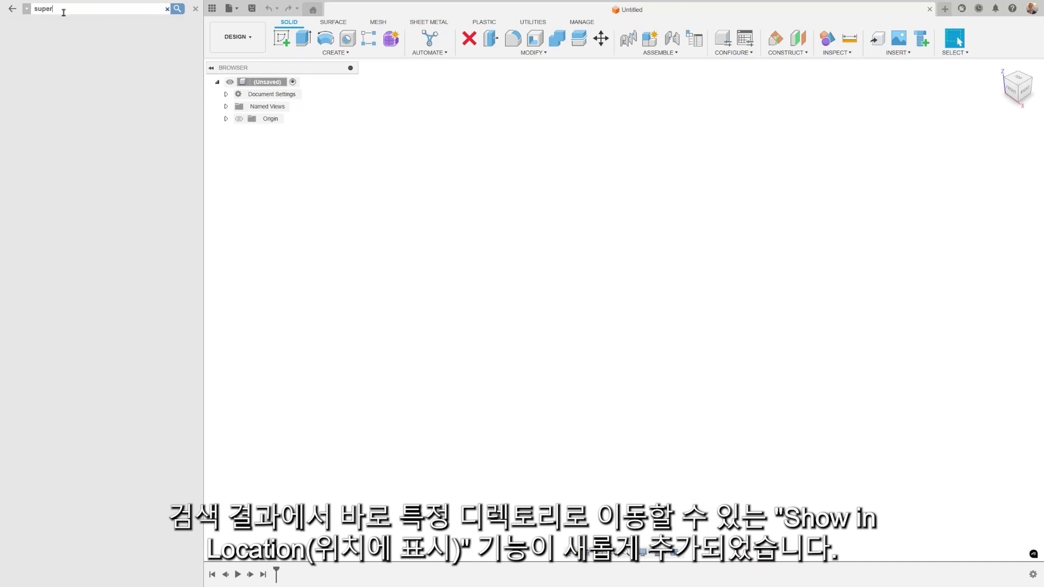
text(charger)
key(Return)
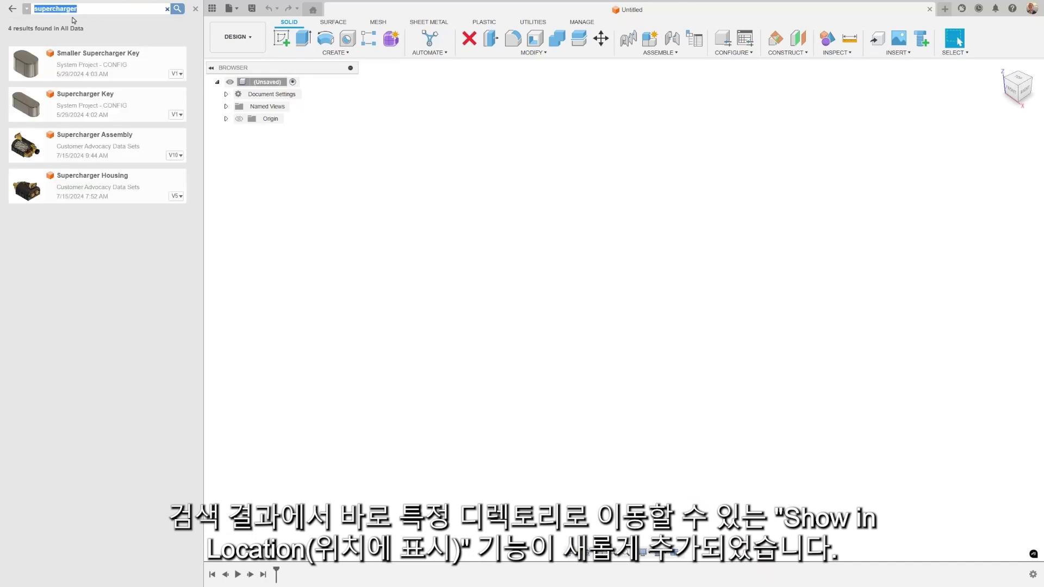
right_click(93, 148)
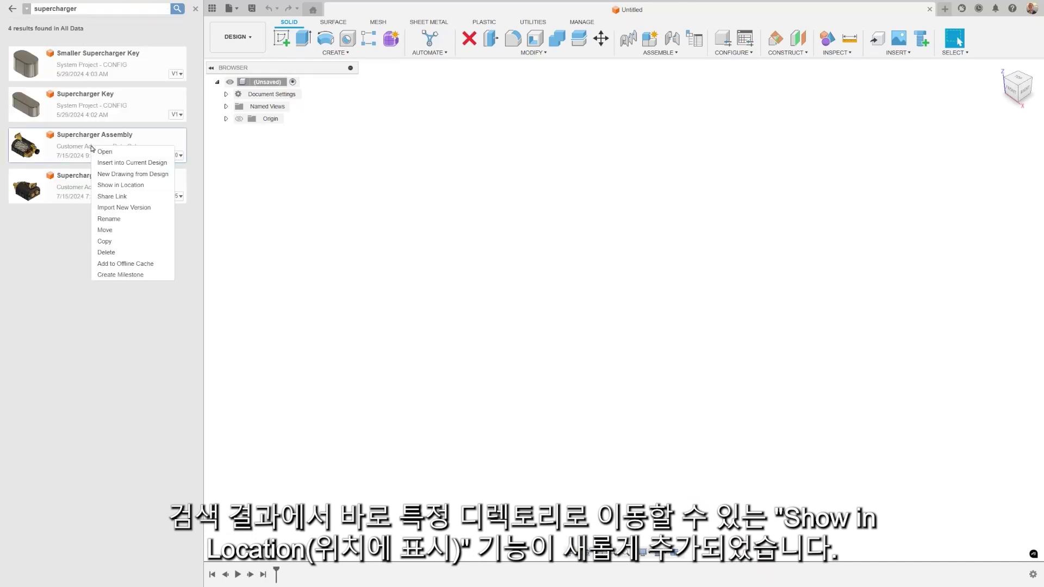
click(120, 186)
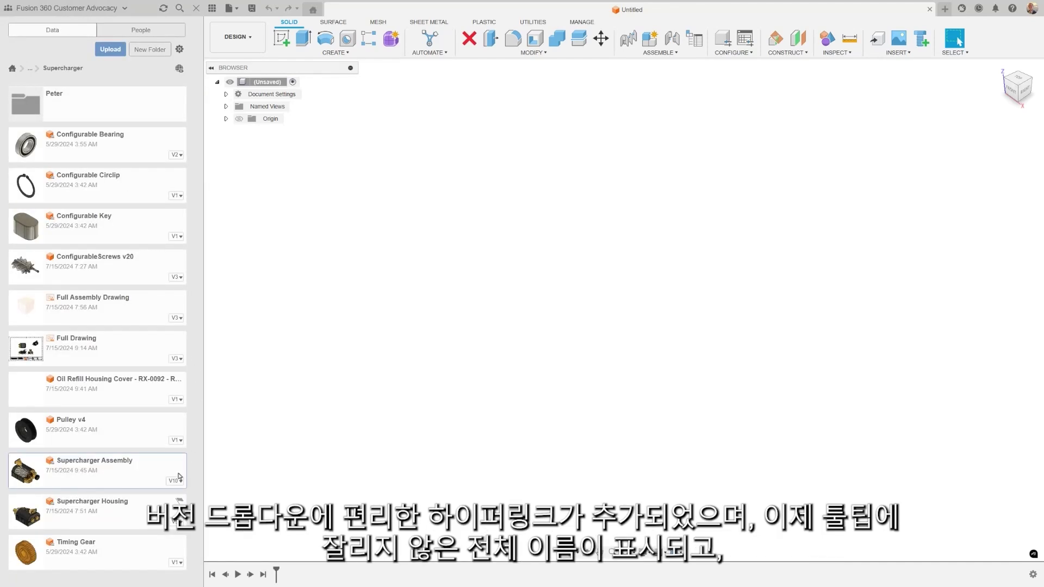
Review the Supercharger Assembly's version history, then return to the Fusion Home page.
click(175, 480)
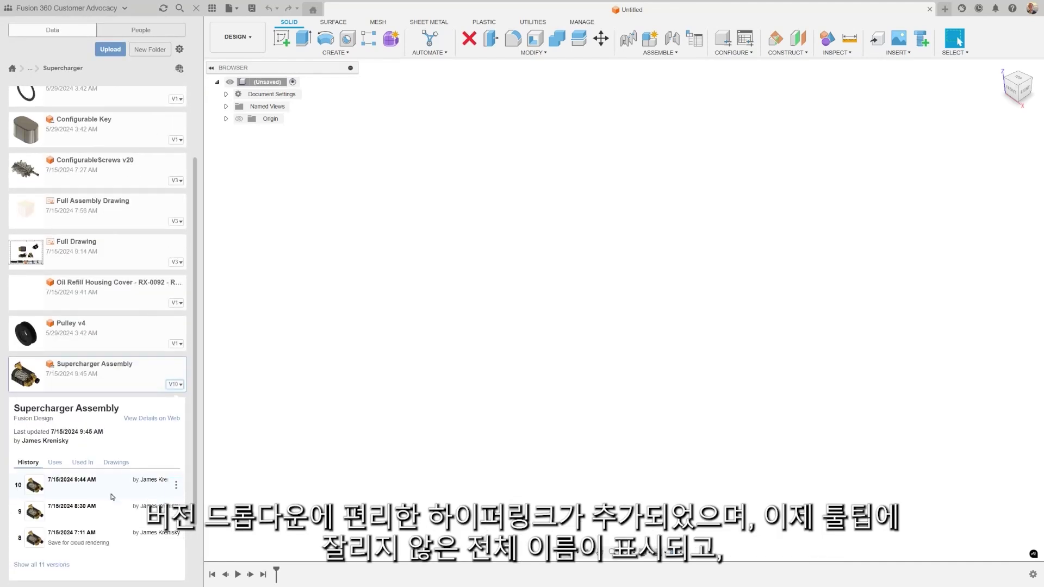
scroll(112, 497, down, 1)
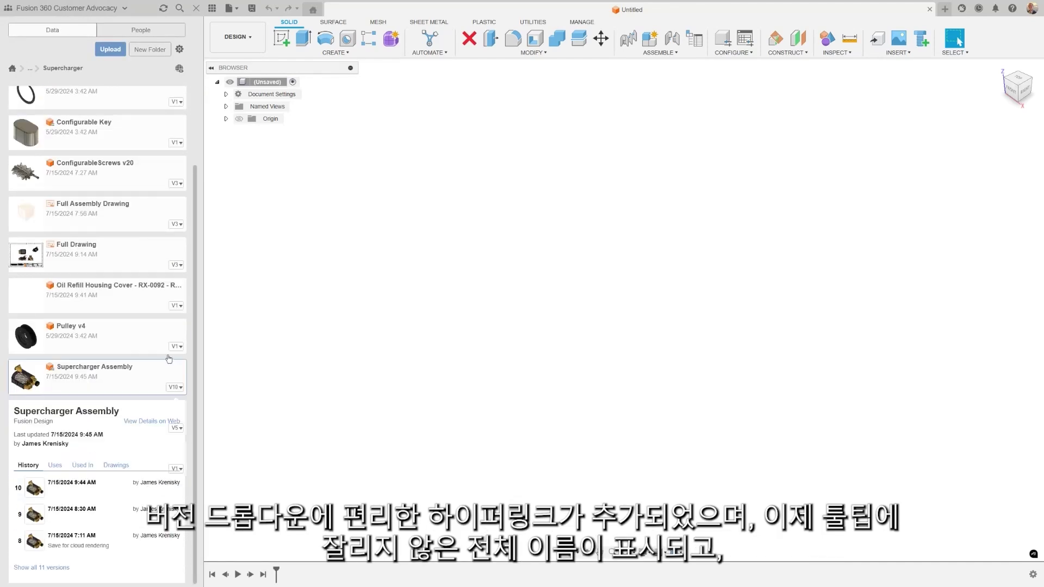
click(167, 354)
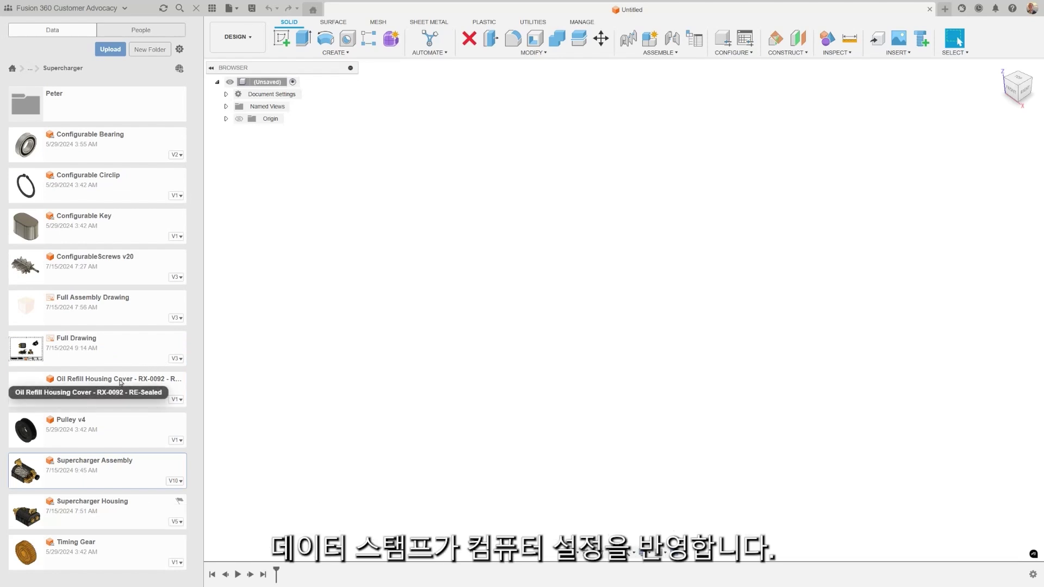
click(312, 9)
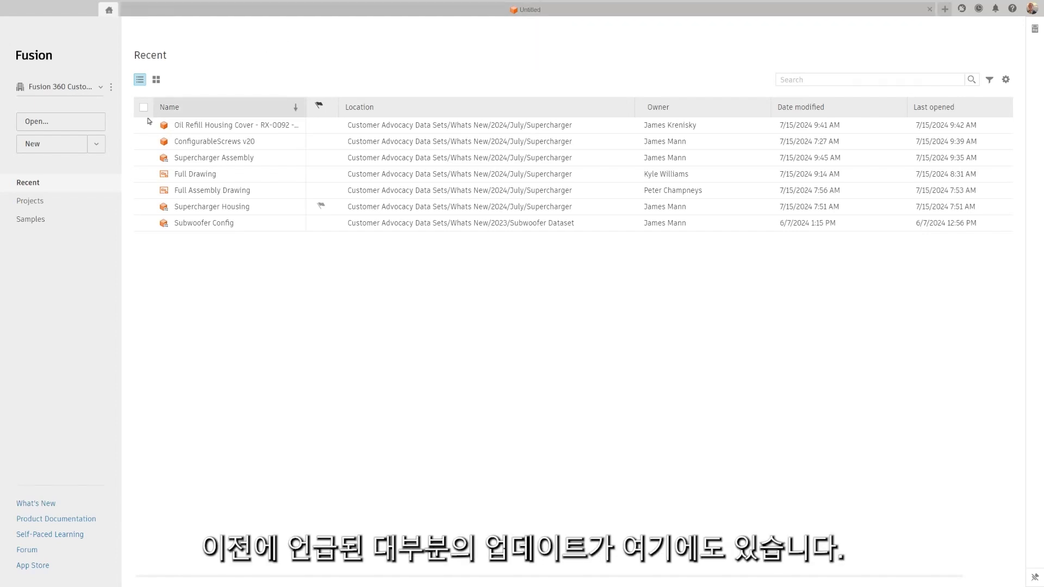
Search Projects for 'supercharger' and widen the Location column to show the full paths.
click(56, 202)
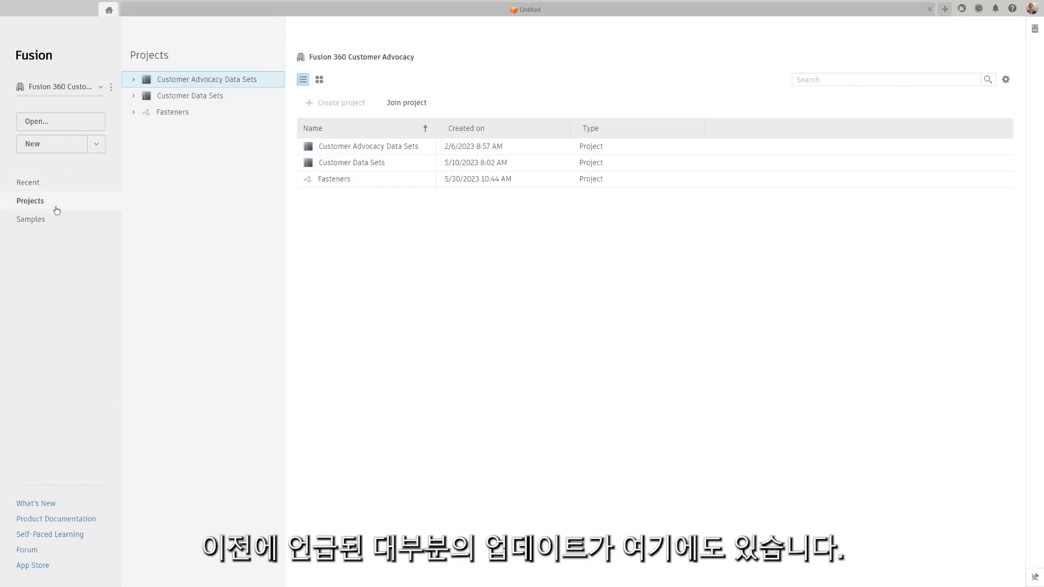
click(830, 82)
text(supercharger)
key(Return)
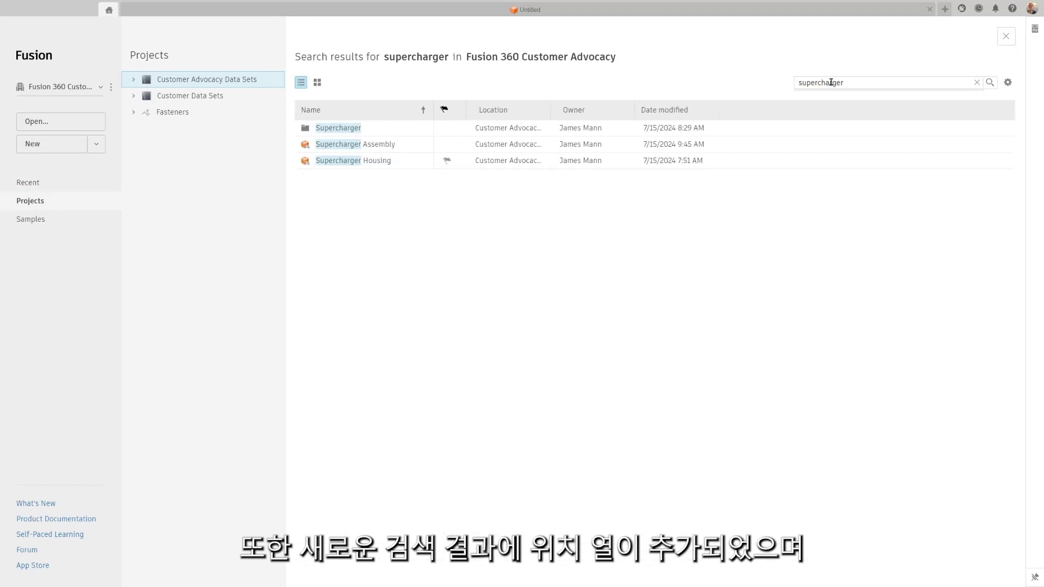
drag(609, 118, 768, 119)
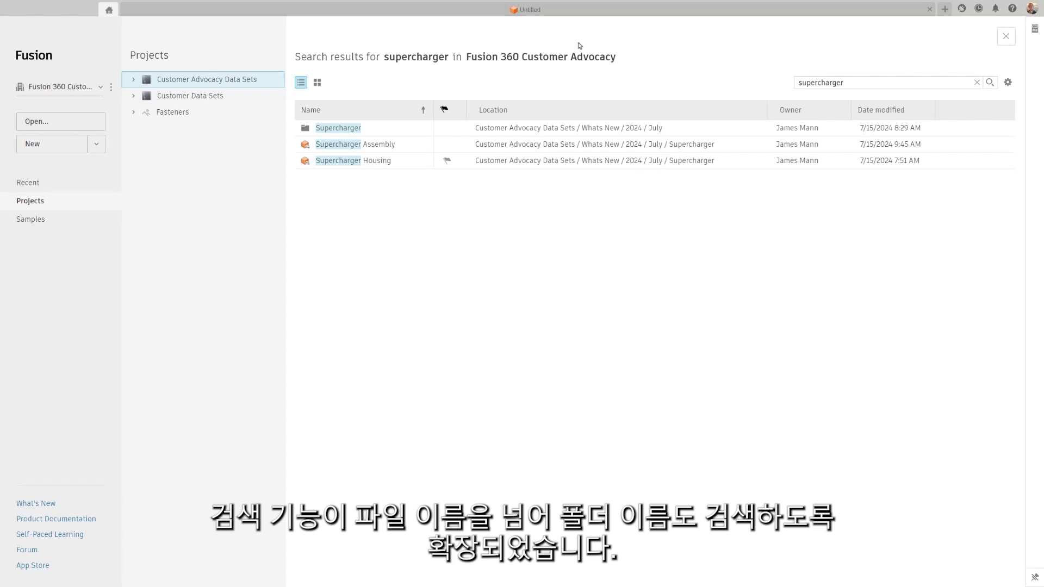
Open the Supercharger Assembly and turn off Animate view transitions in Preferences.
double_click(544, 145)
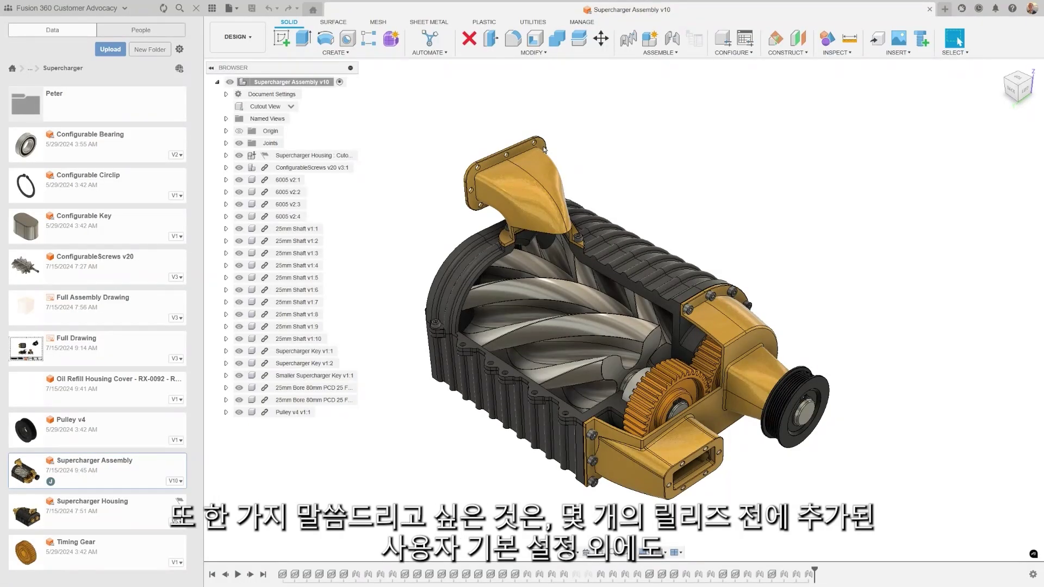
click(1034, 11)
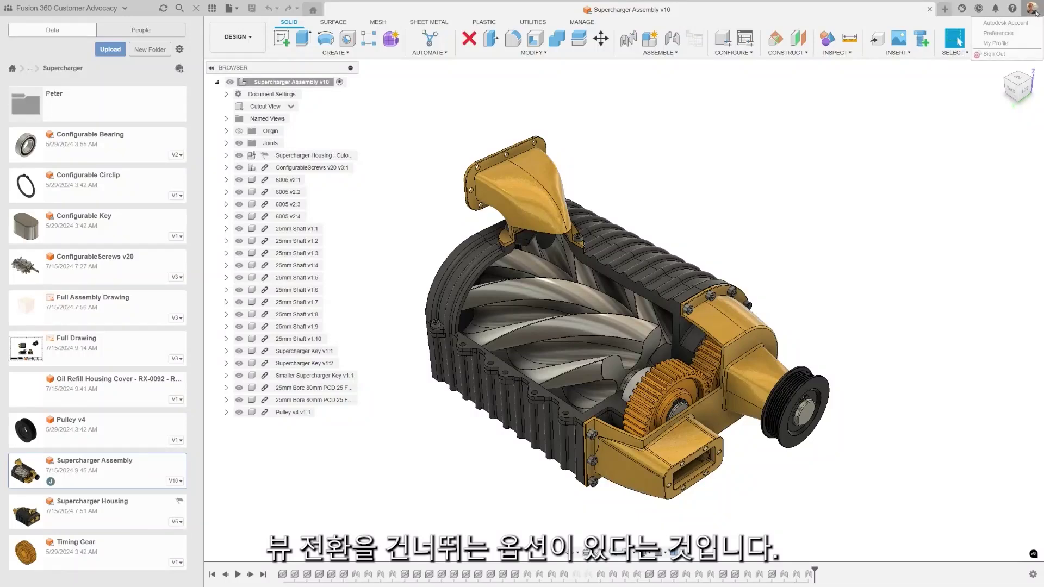
click(1011, 33)
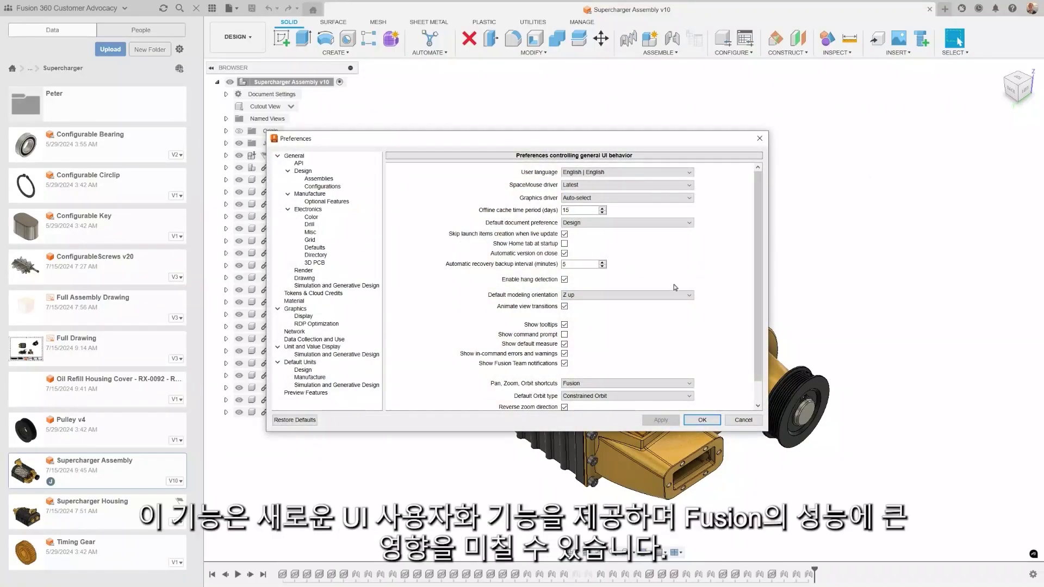
click(564, 306)
click(659, 420)
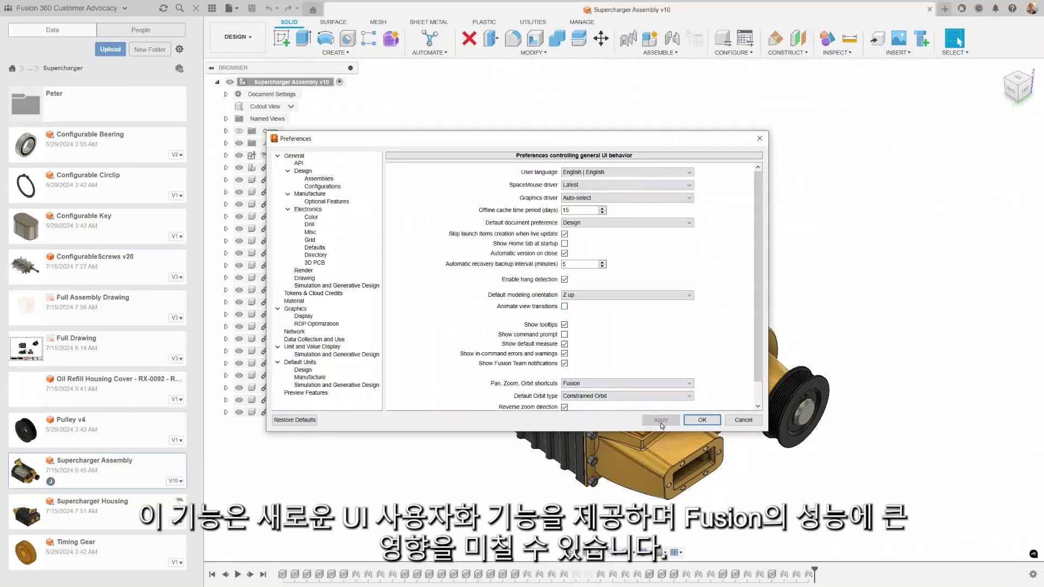
click(701, 420)
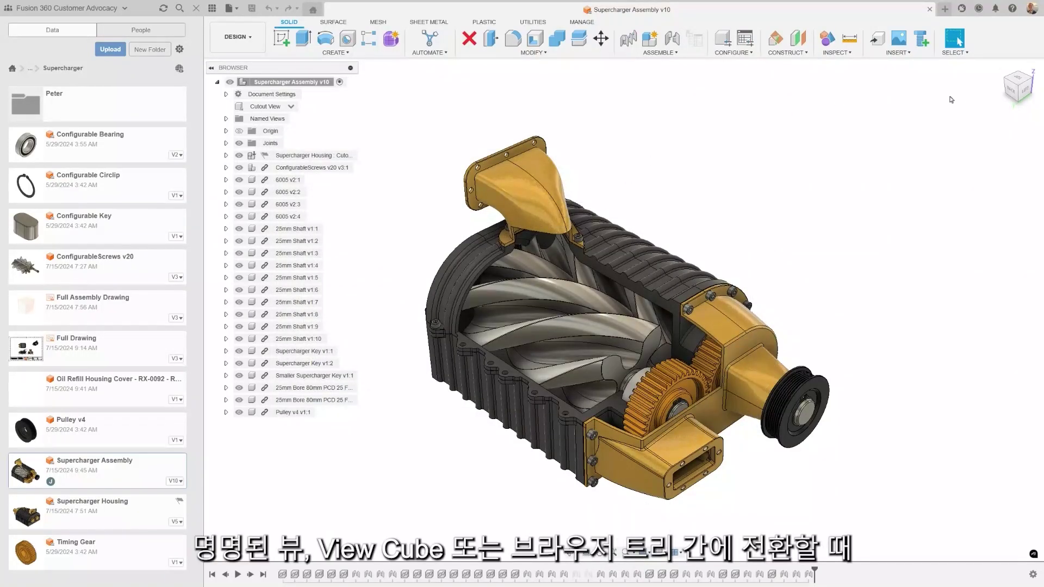
Show the model from back and back-left-top ViewCube views, then FRONT and RIGHT named views.
click(1011, 89)
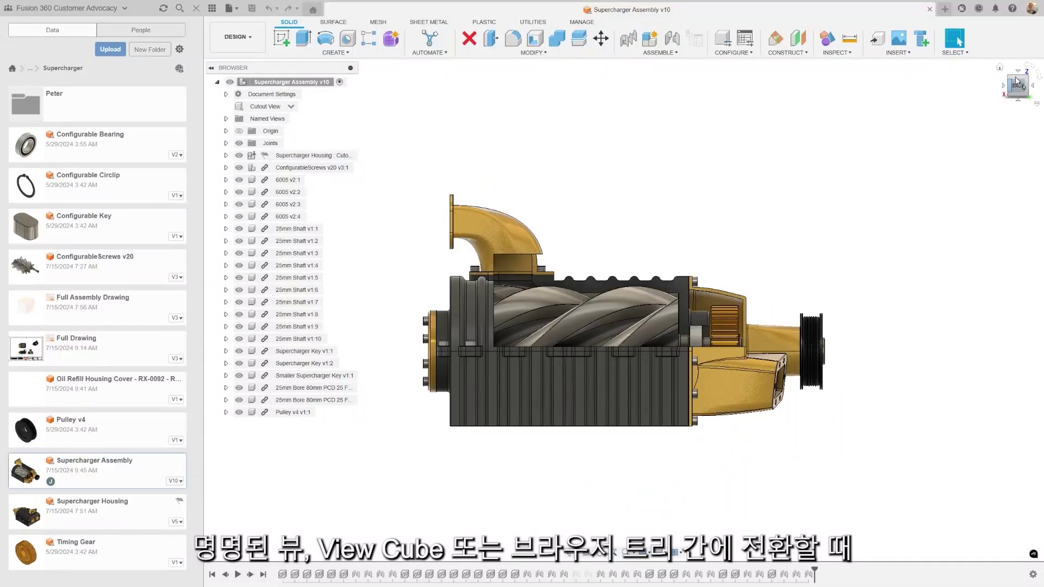
click(1026, 78)
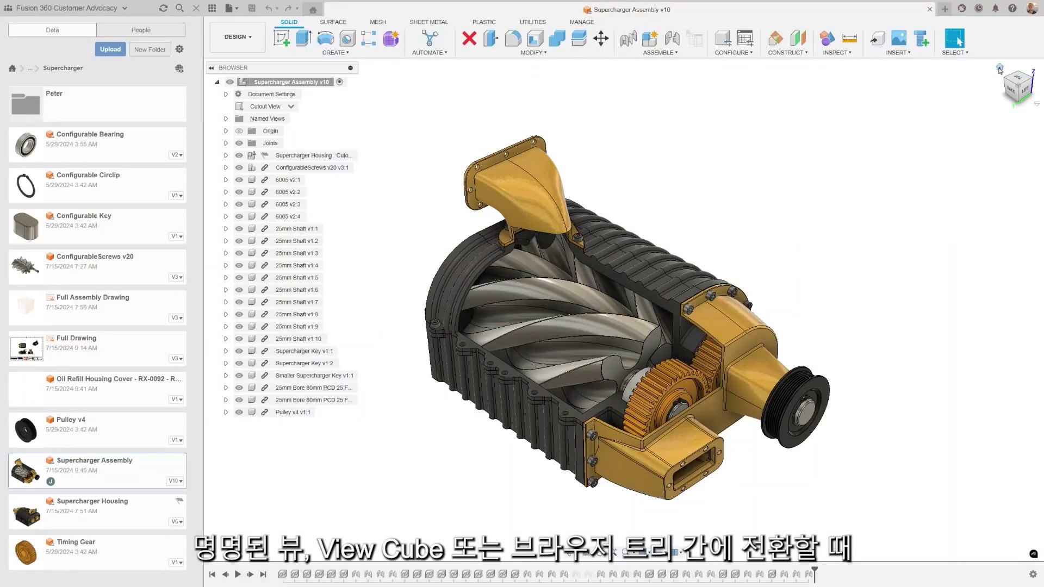
click(227, 118)
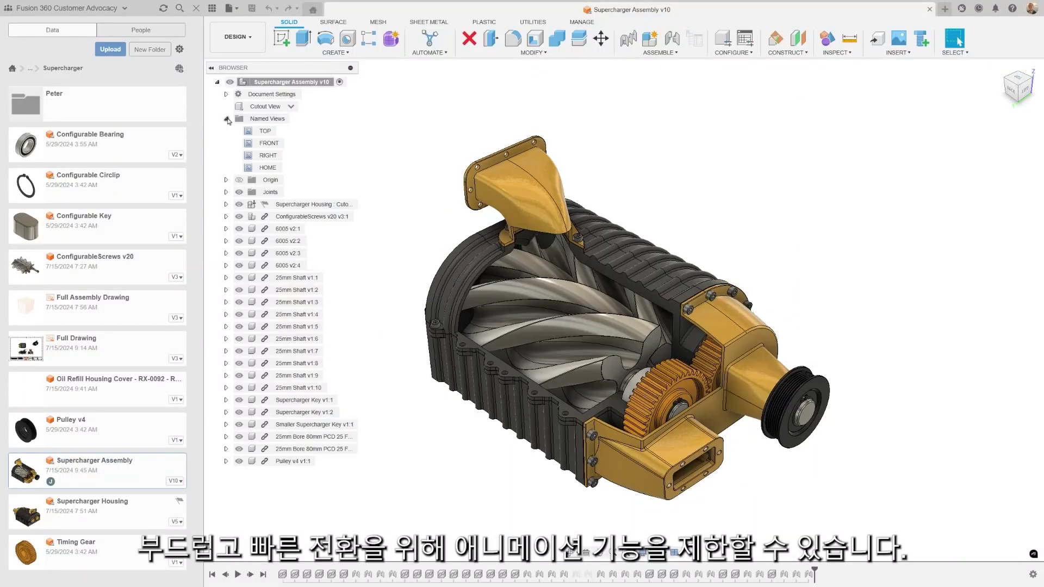
double_click(267, 143)
double_click(261, 156)
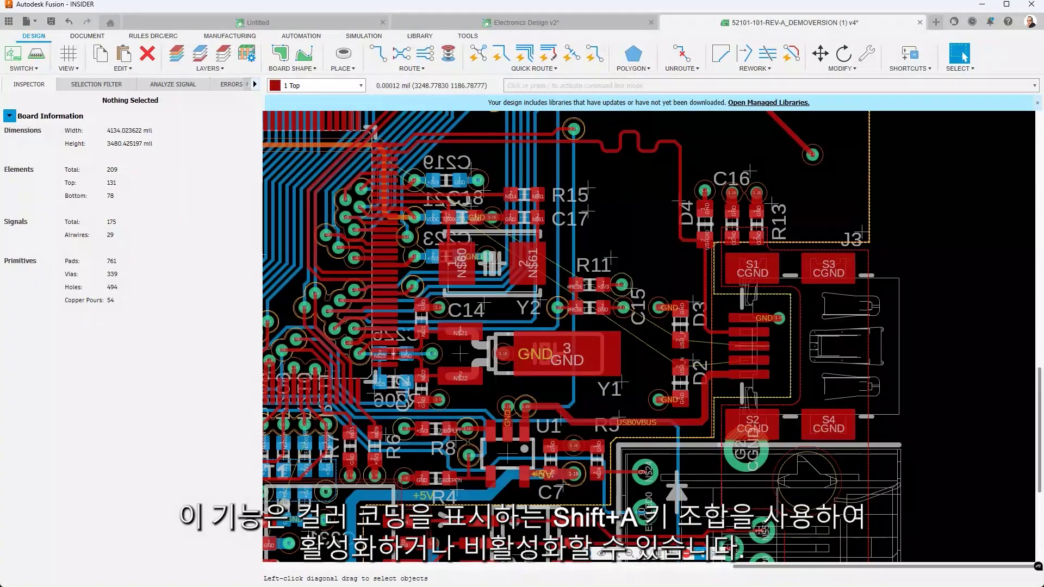
Toggle net colour coding with Shift+A and window-select a group of board objects.
key(shift+a)
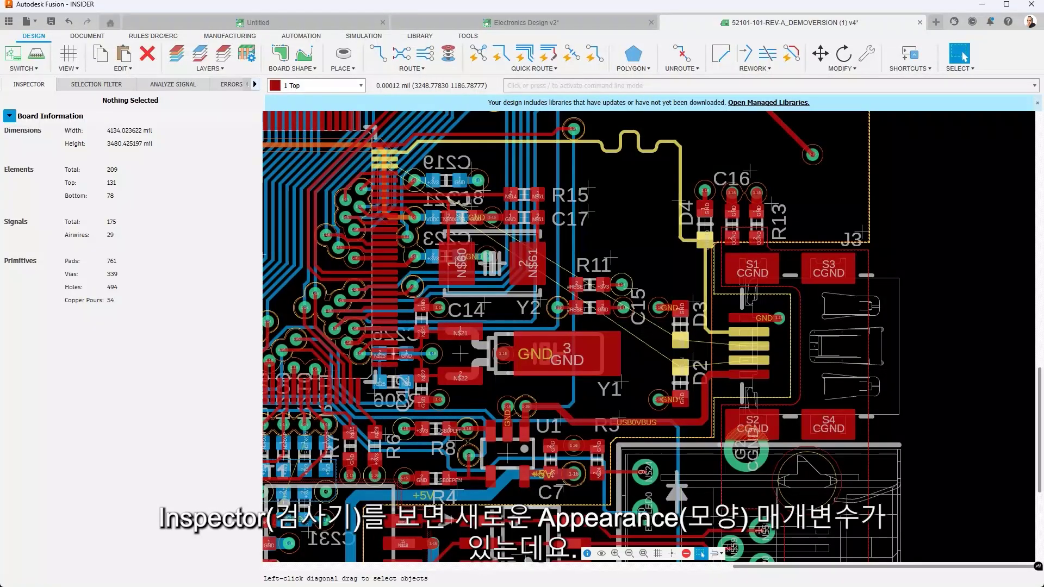
drag(683, 369, 383, 157)
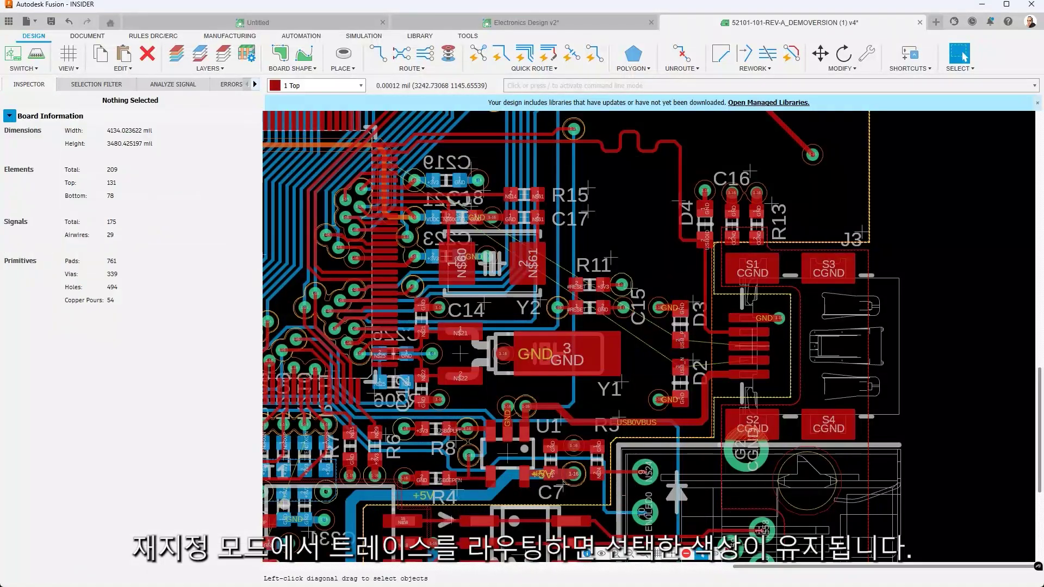
Manually route a trace from the USB pad to C219, then reset the USB_P net's colour.
click(377, 53)
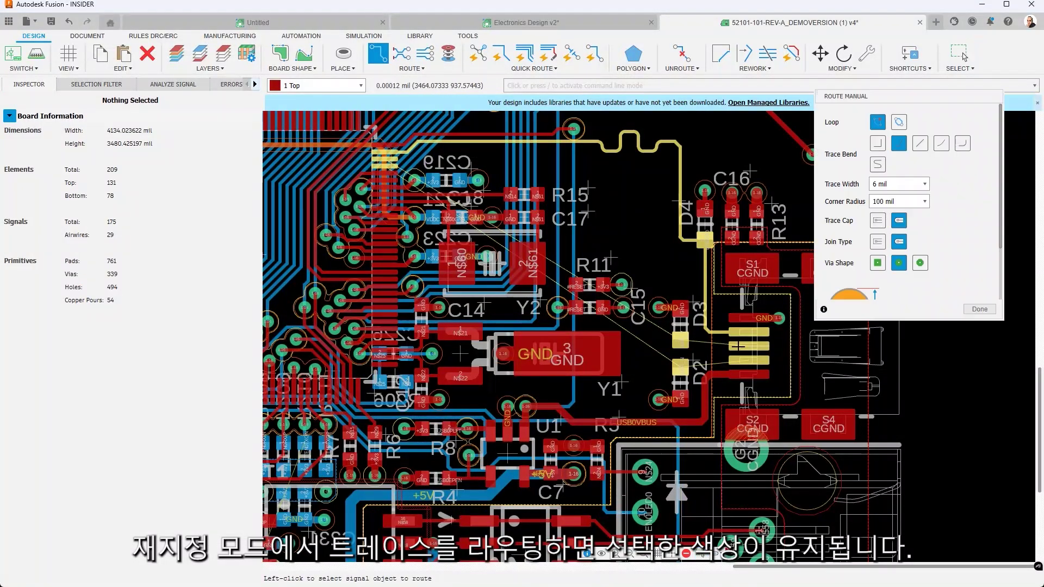
click(680, 340)
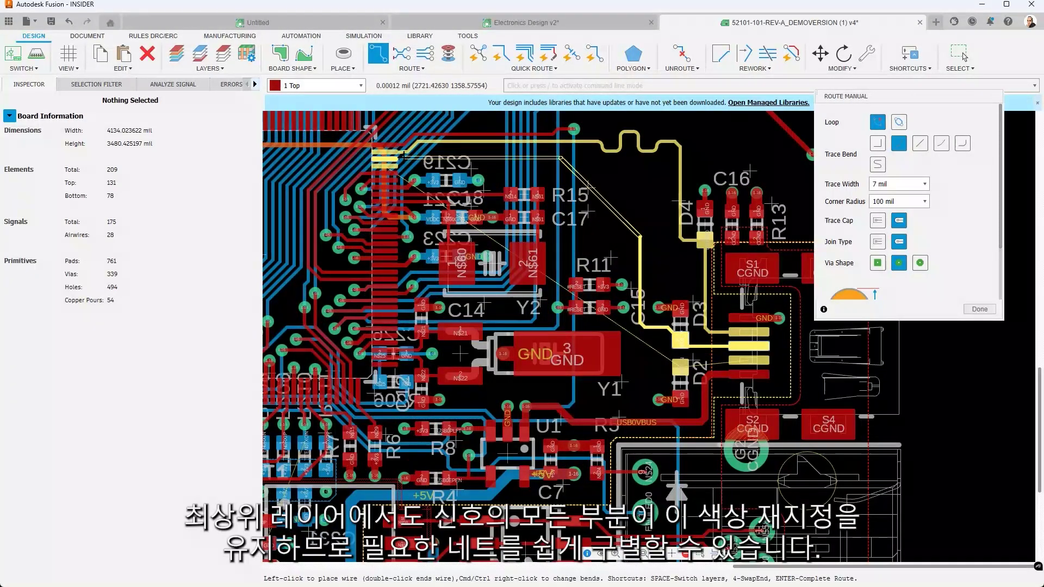
click(405, 161)
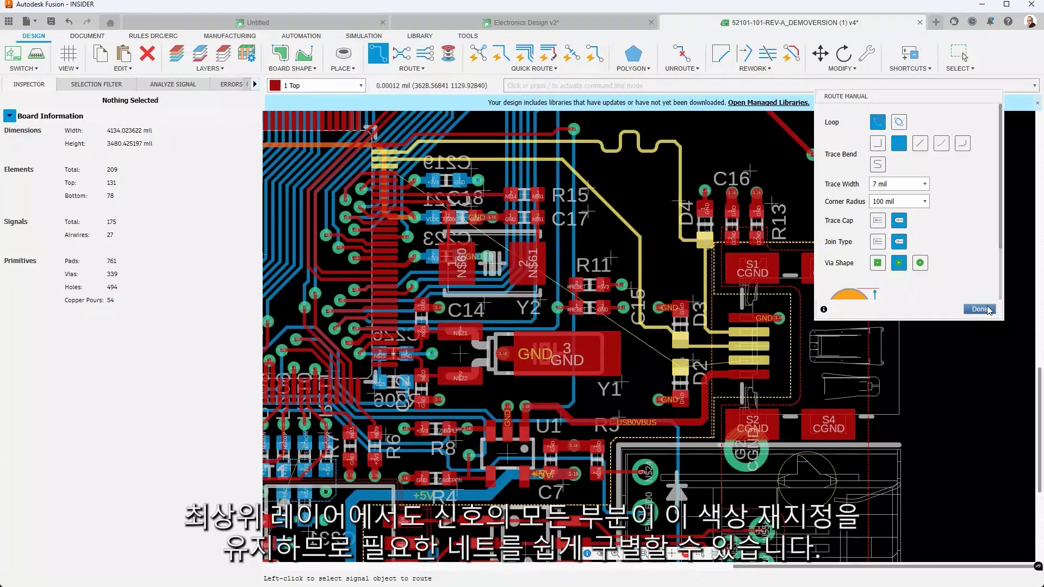
click(960, 54)
click(600, 197)
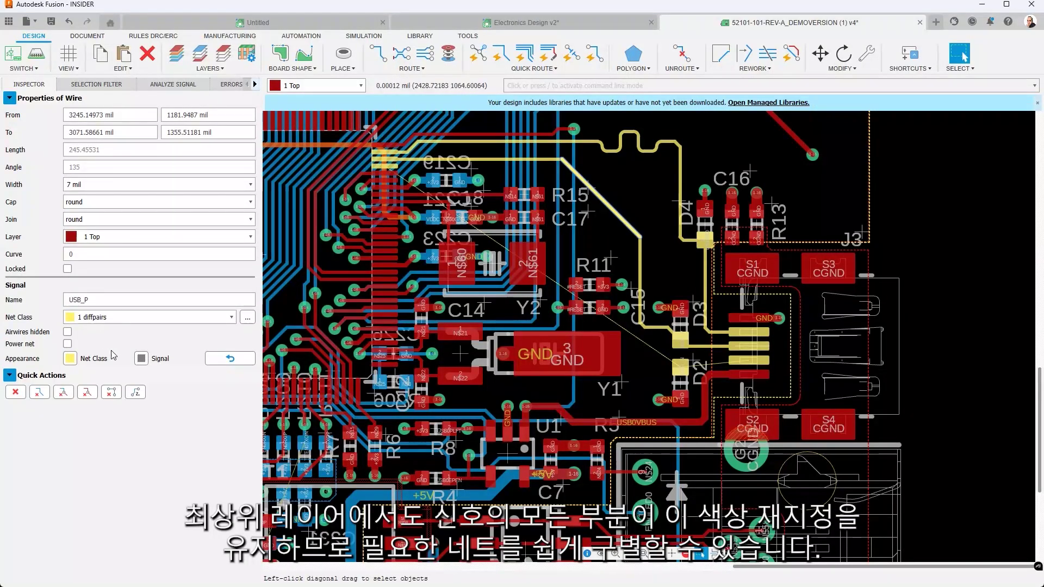
click(220, 362)
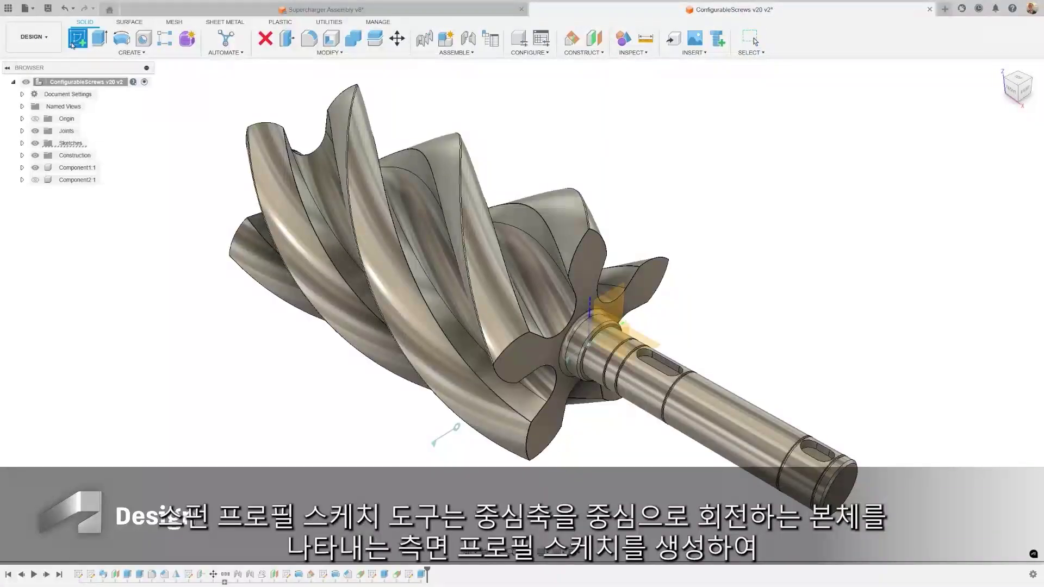
Sketch a spun profile of the screw rotor body about the X axis on the shaft plane.
click(598, 323)
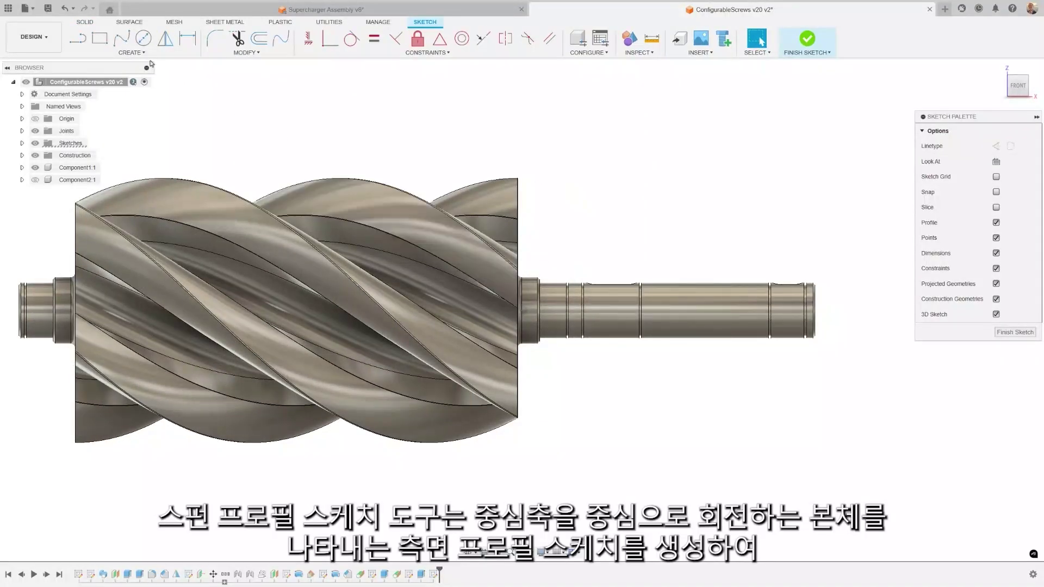
click(131, 52)
mouse_move(163, 208)
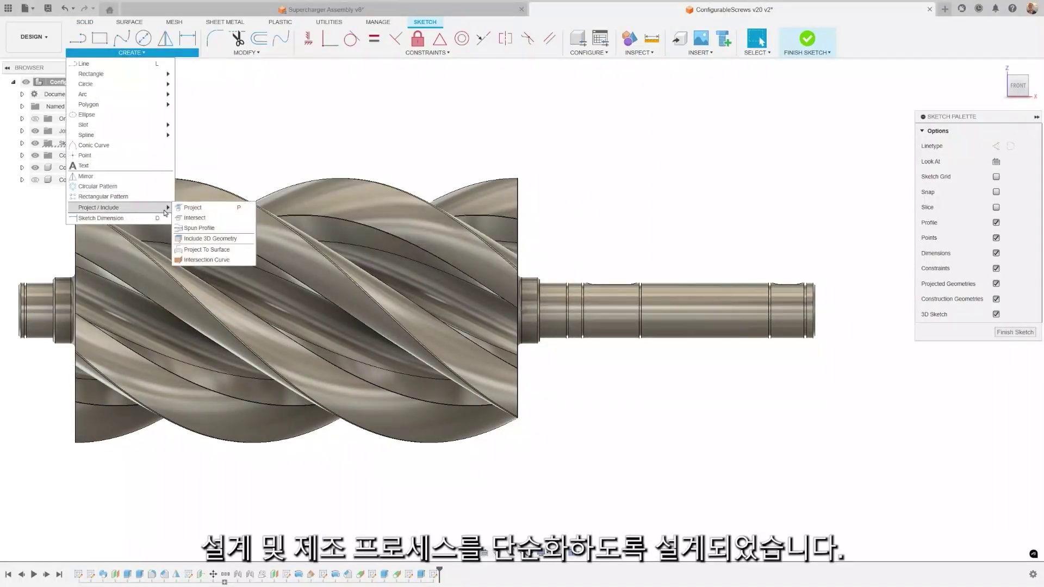
click(236, 231)
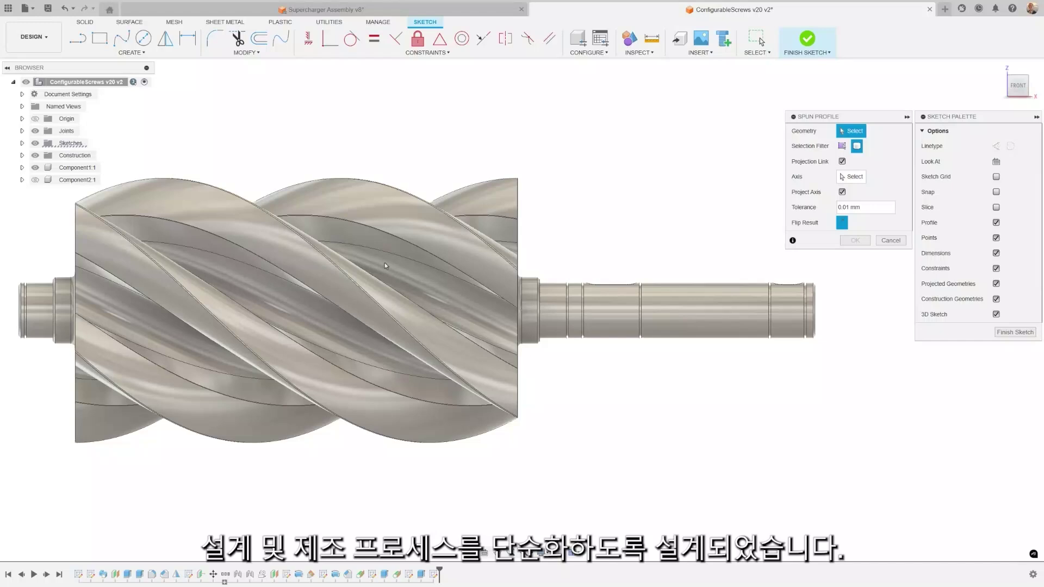
click(671, 311)
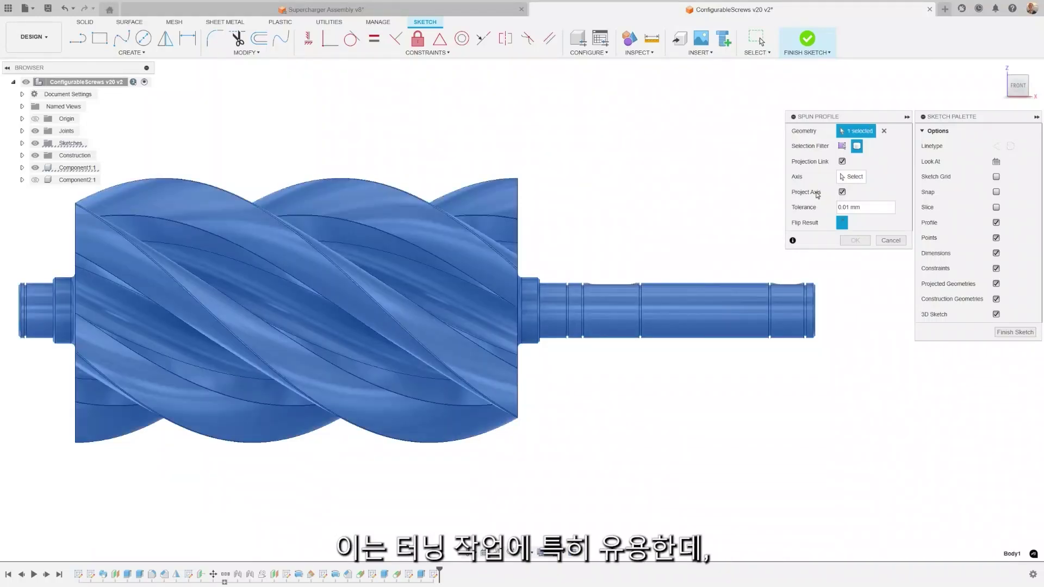
click(849, 177)
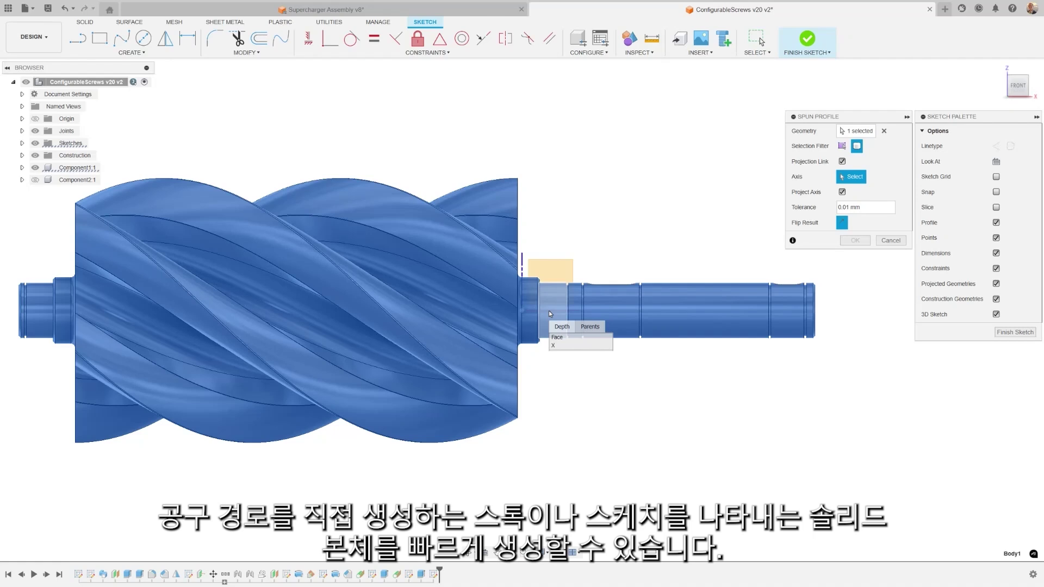
click(559, 346)
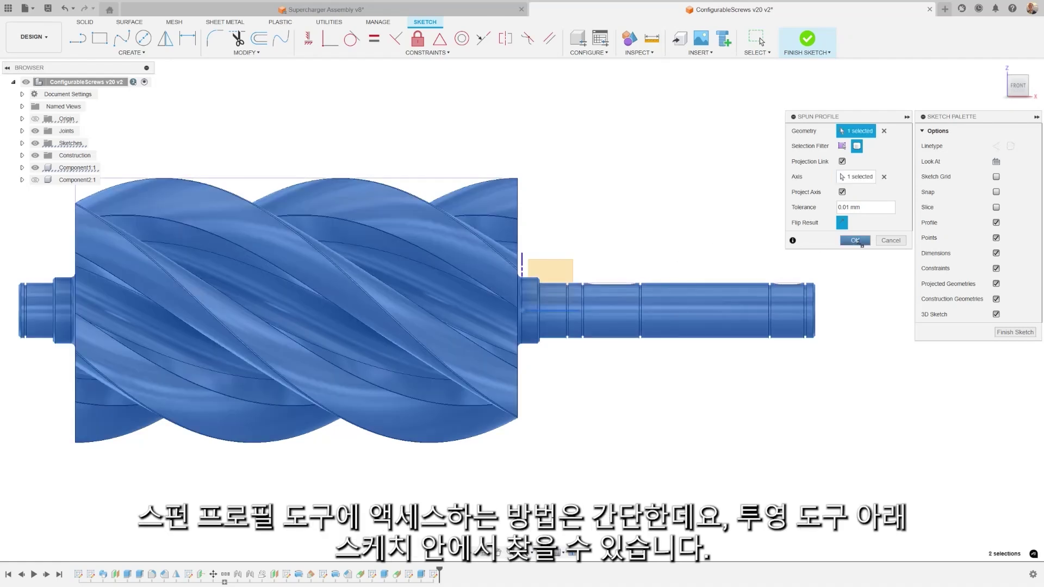
click(852, 240)
click(807, 39)
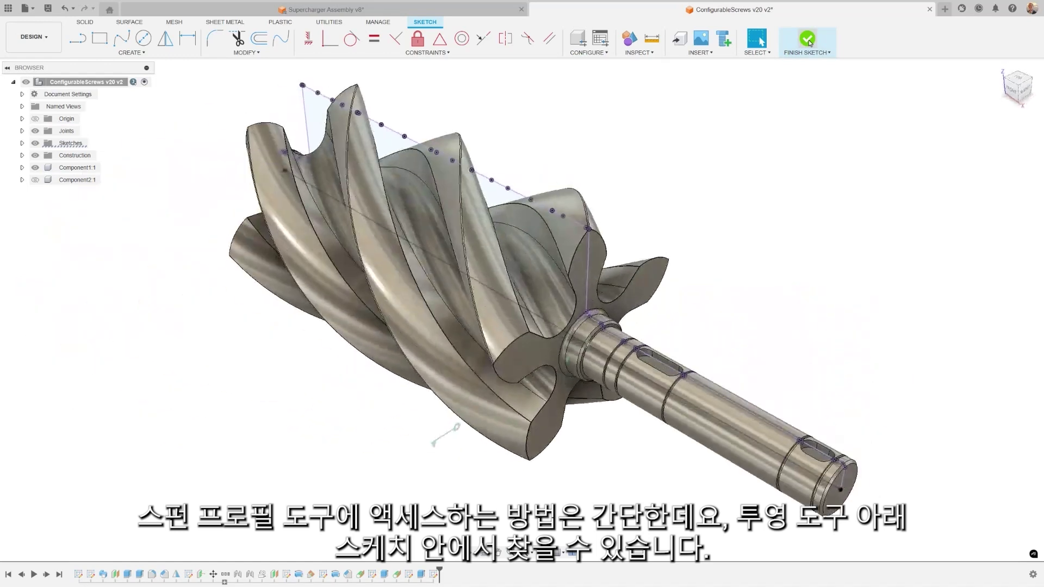
Revolve the spun profile into a solid body around the hidden rotor, then show the rotor again.
click(34, 168)
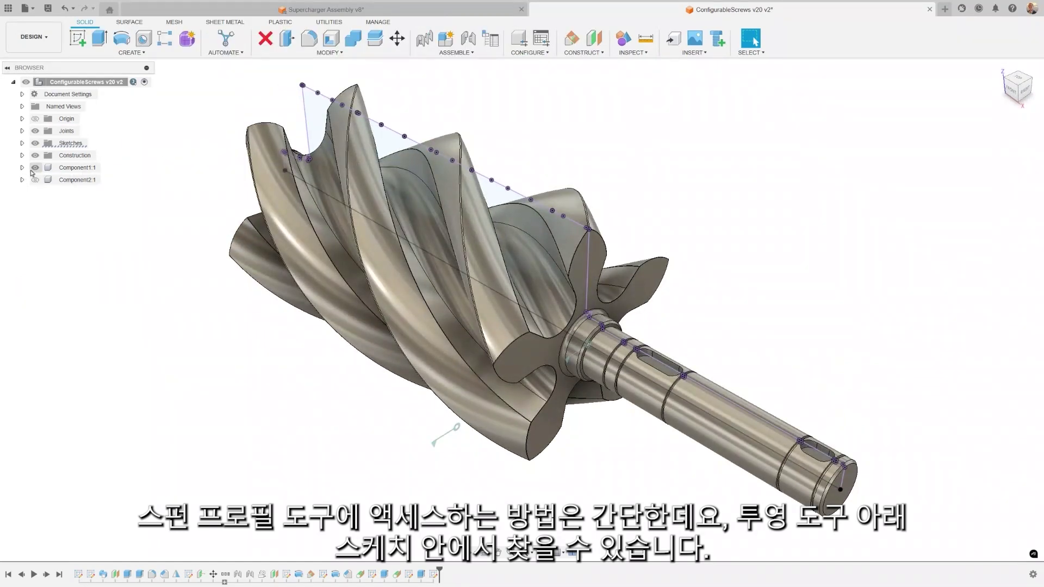
click(123, 39)
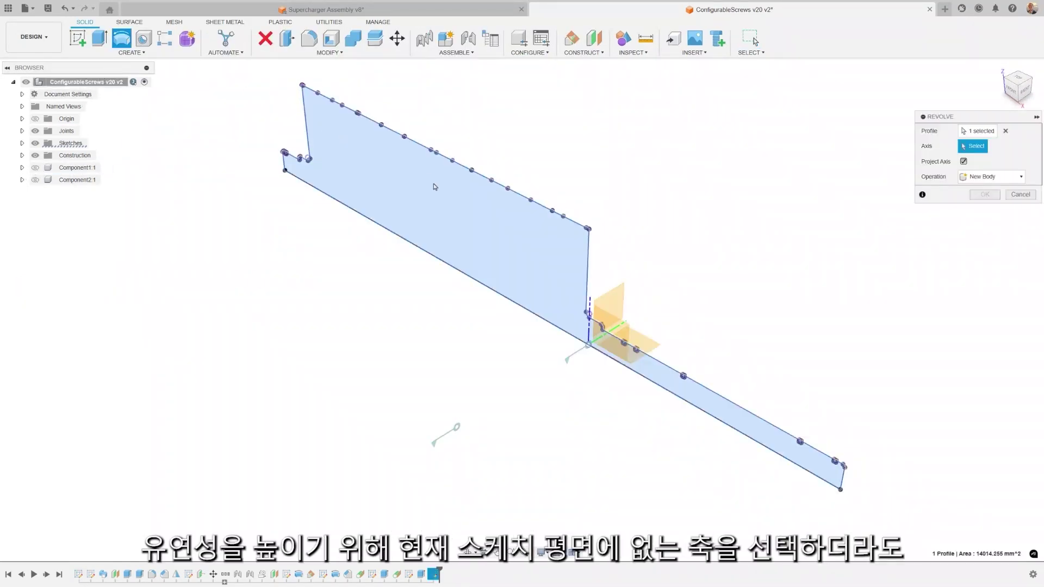
click(602, 360)
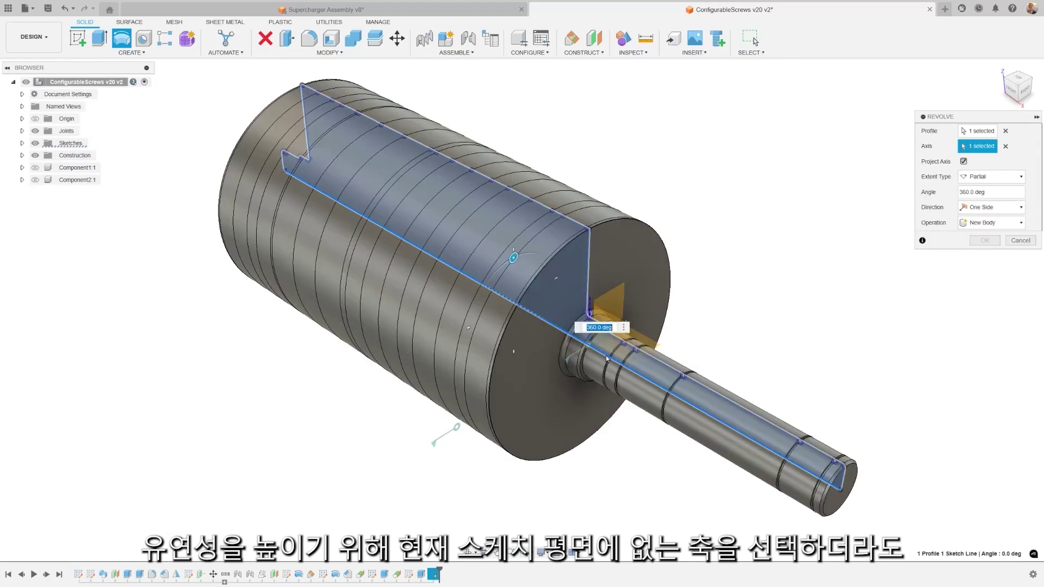
click(975, 244)
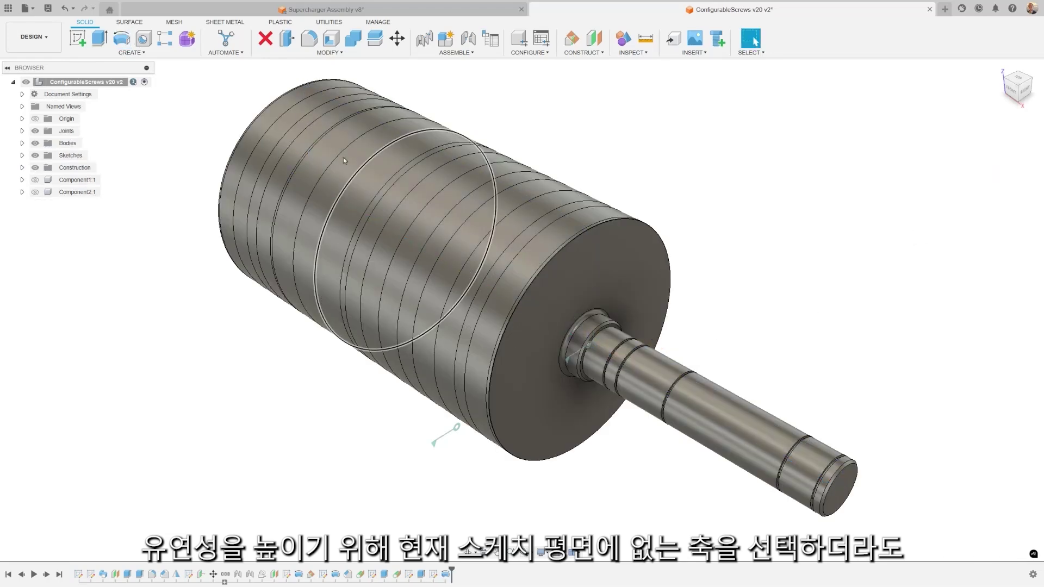
click(35, 179)
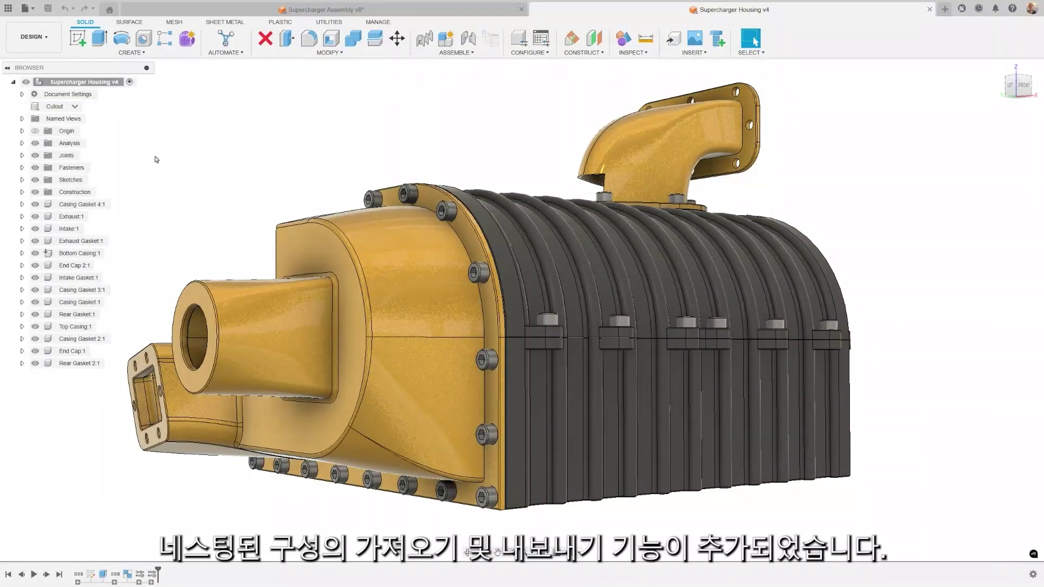
Check the Supercharger Housing v4 export options and design versions without exporting.
click(26, 8)
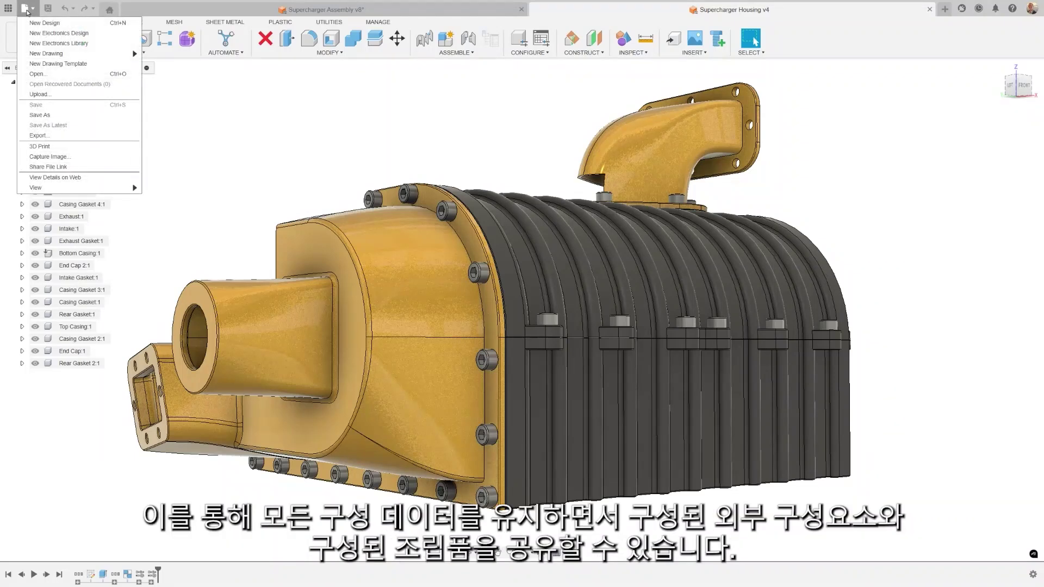
click(65, 136)
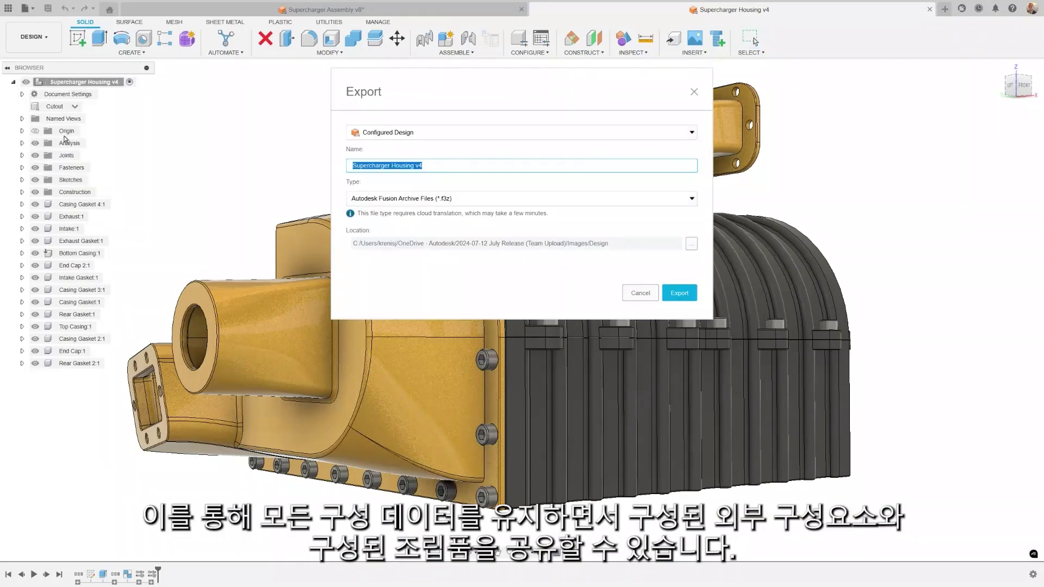
click(691, 132)
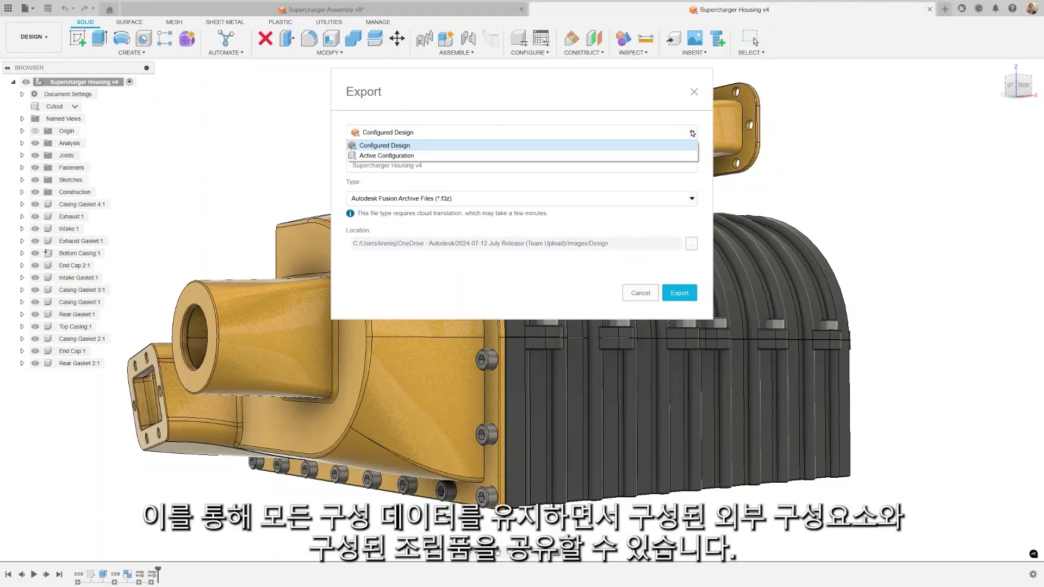
click(691, 134)
key(Escape)
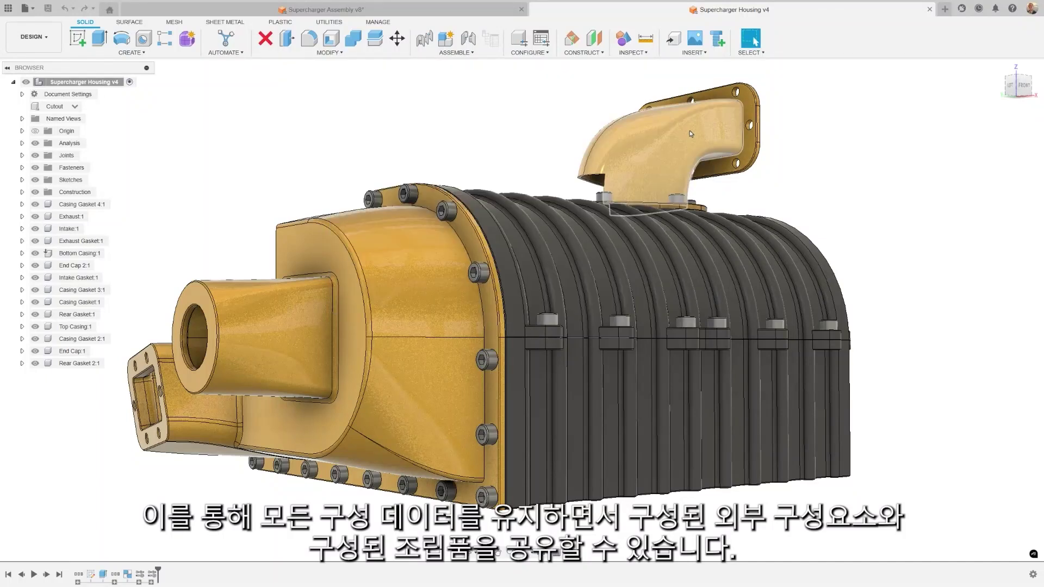
Check the Supercharger Assembly v8 export options and close without exporting.
click(329, 11)
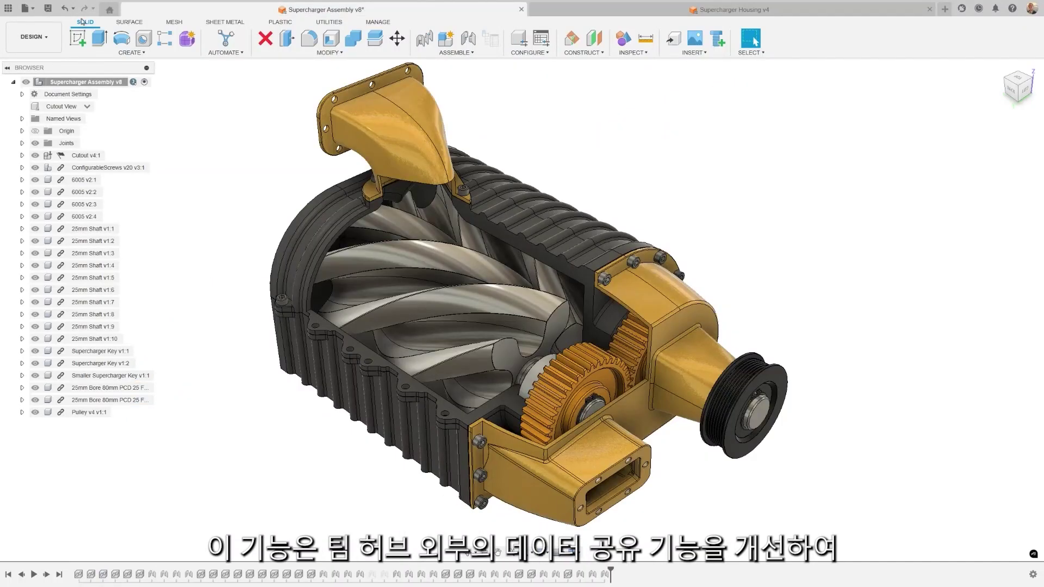
click(26, 8)
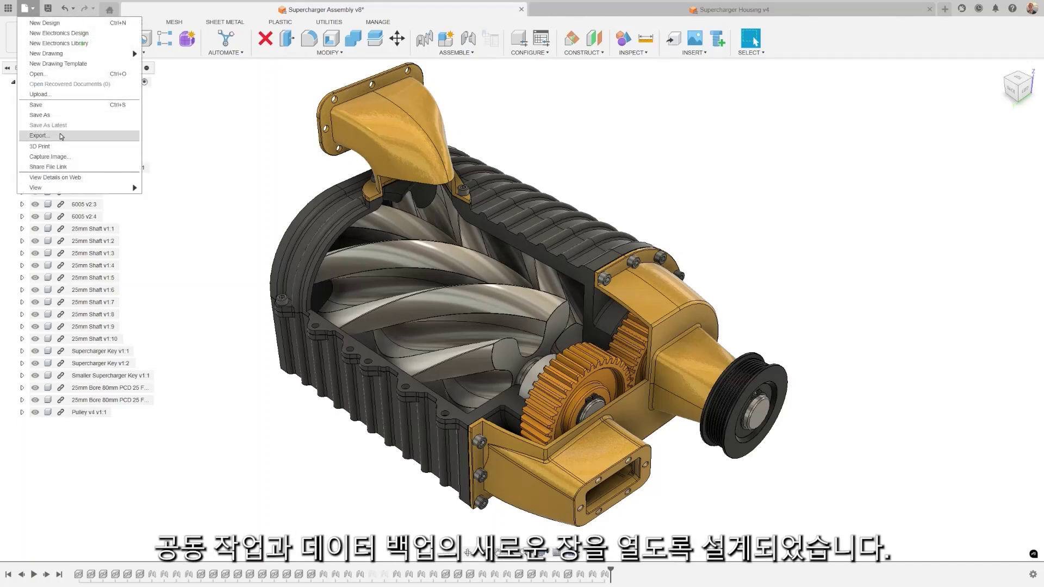
click(40, 135)
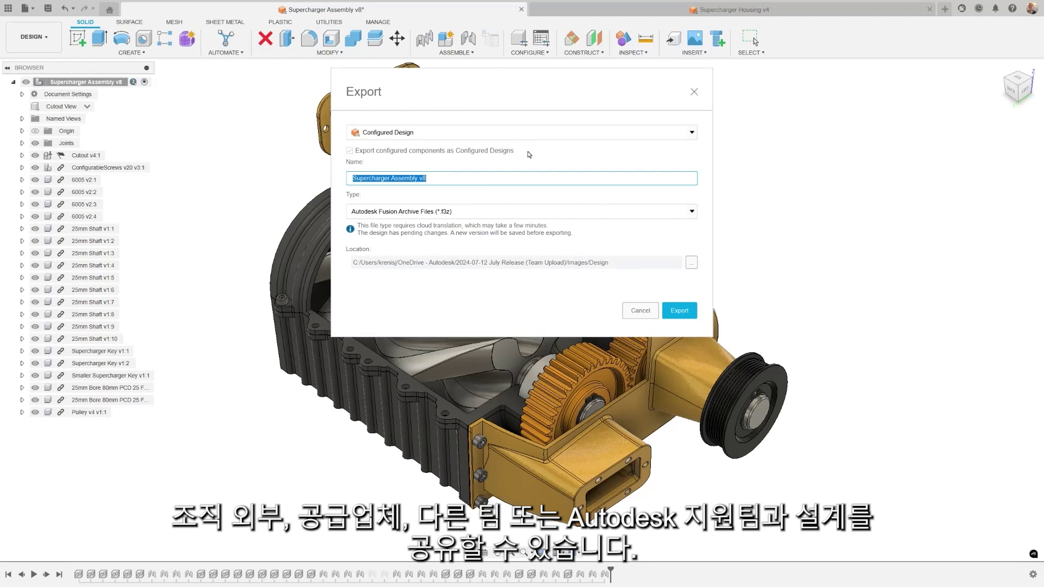
click(693, 93)
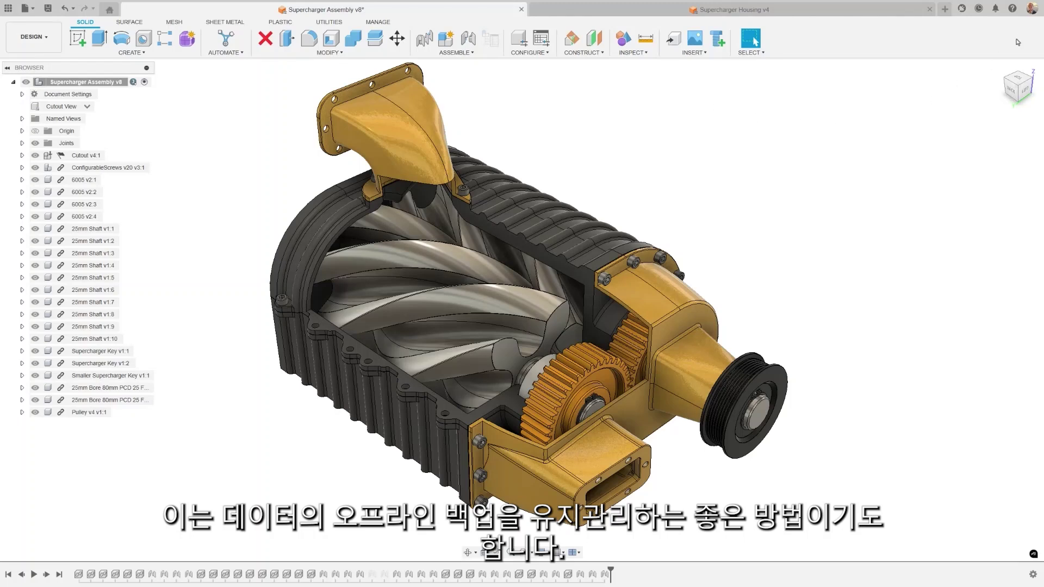
click(1030, 8)
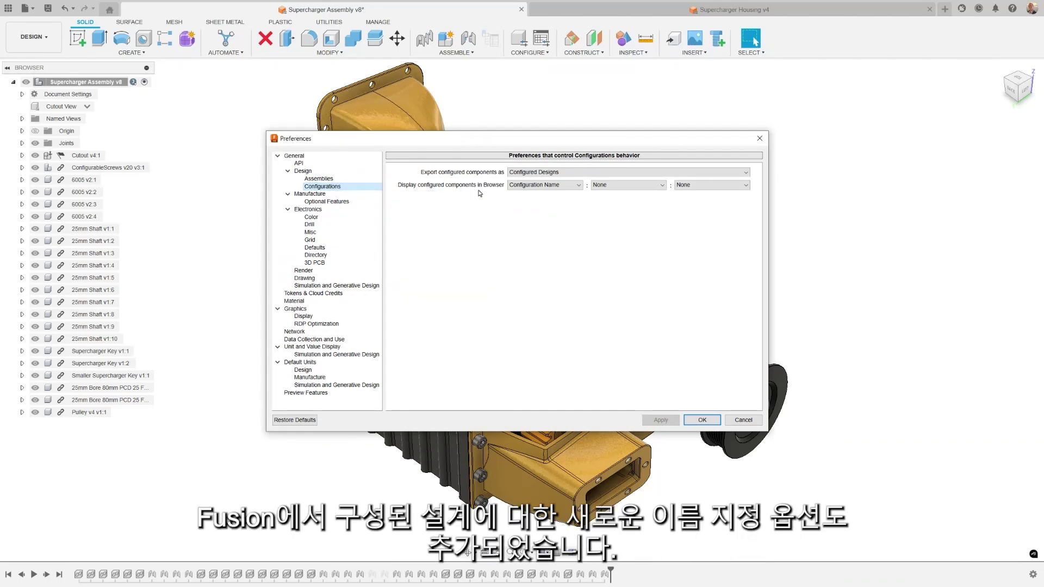
Display configured components by Configured Design Name and apply the change.
click(516, 186)
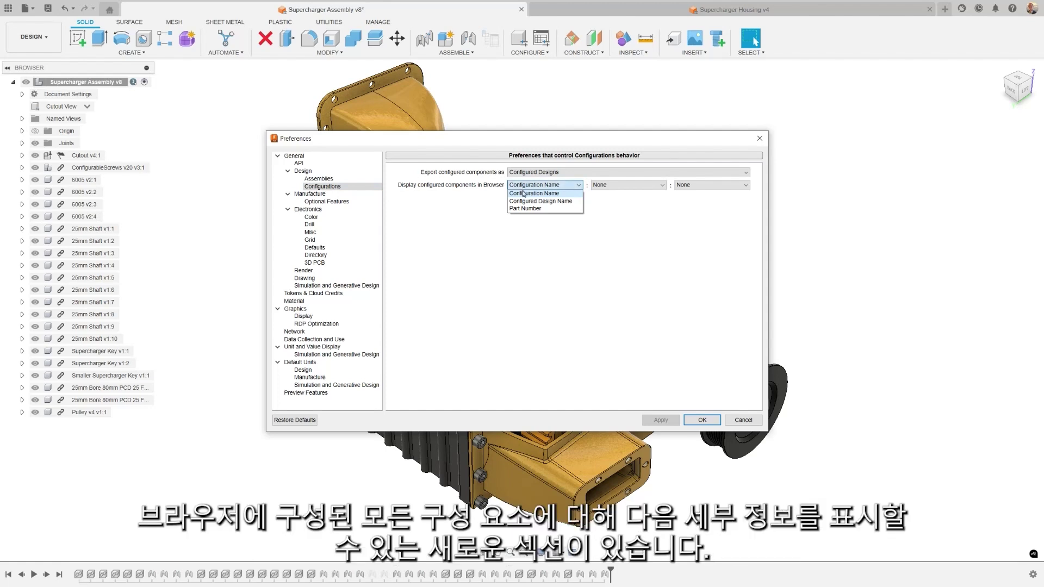
click(526, 202)
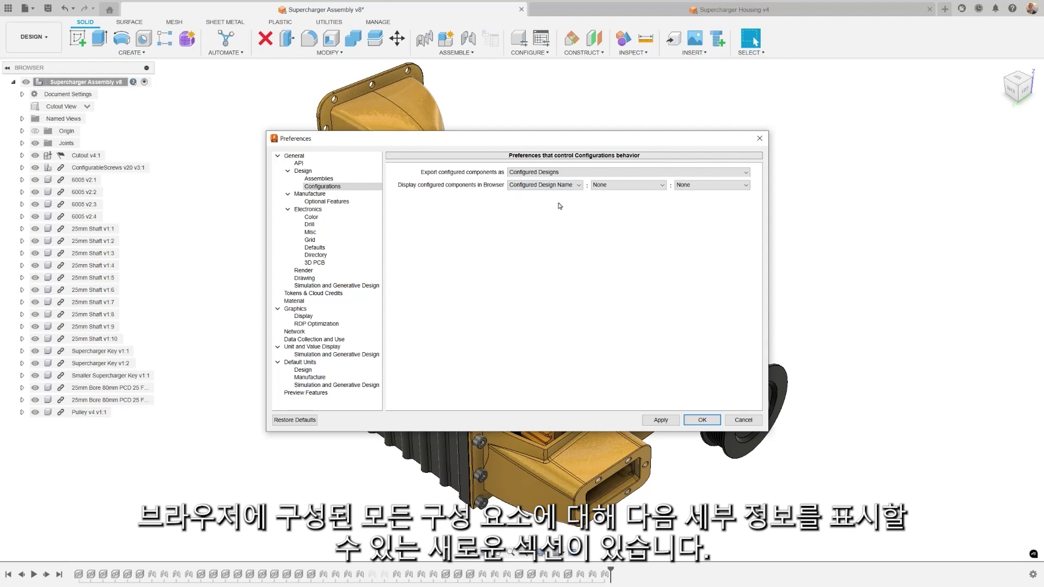
click(667, 422)
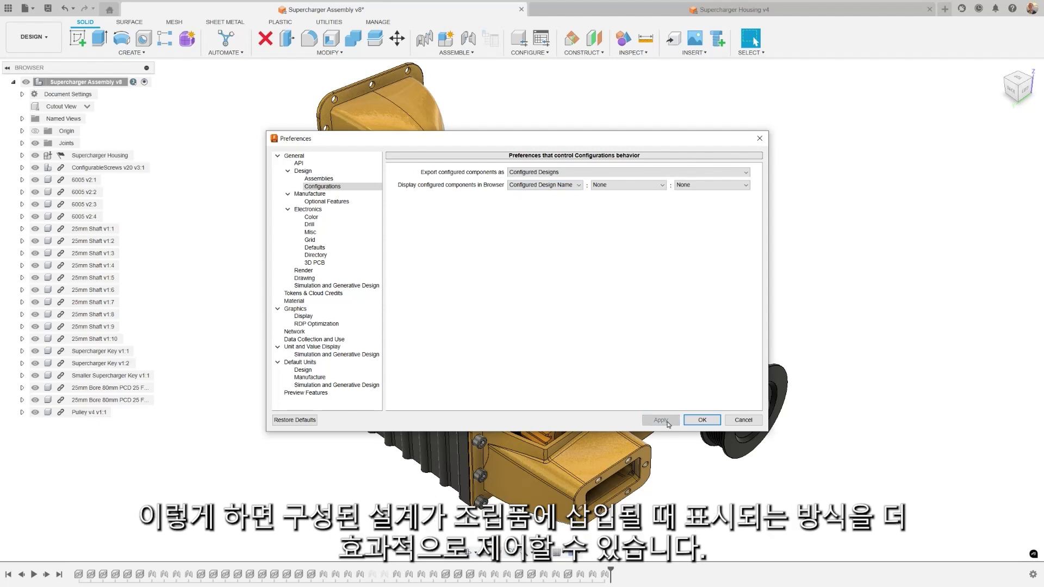
Add Part Number and Configuration Name as the second and third naming details, apply and close.
click(701, 185)
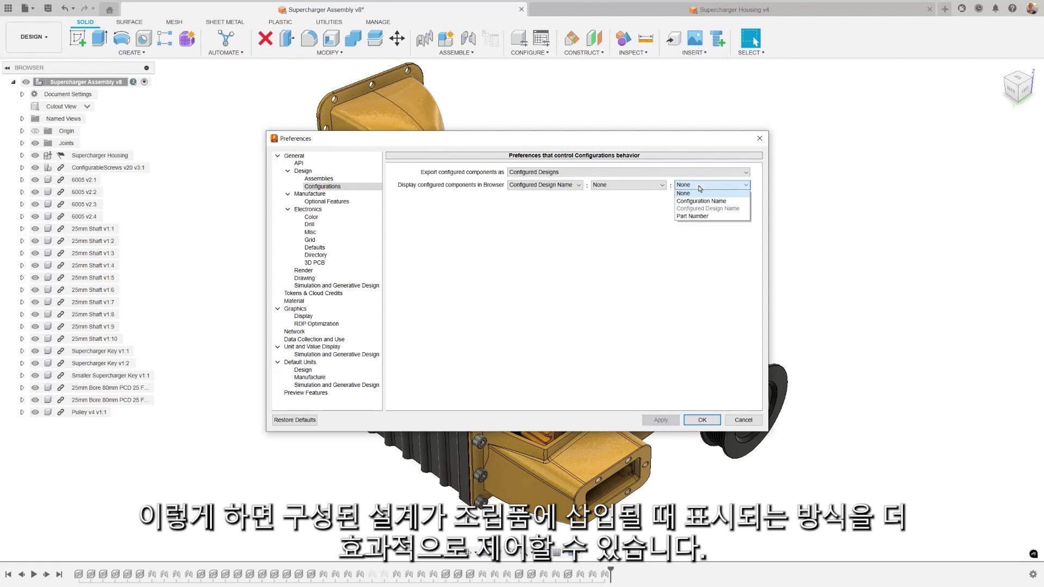
click(701, 201)
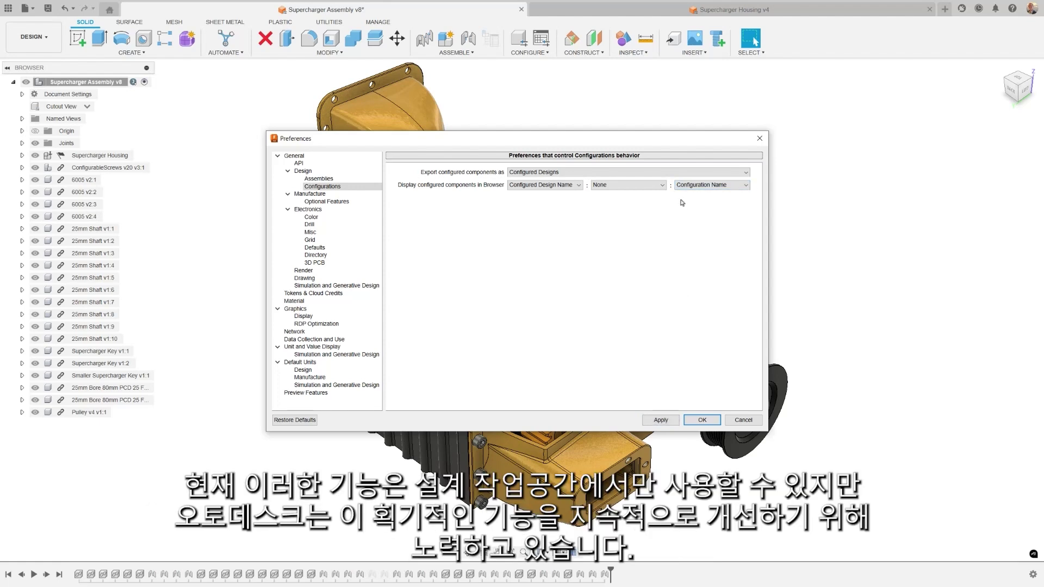
click(655, 186)
click(619, 216)
click(667, 420)
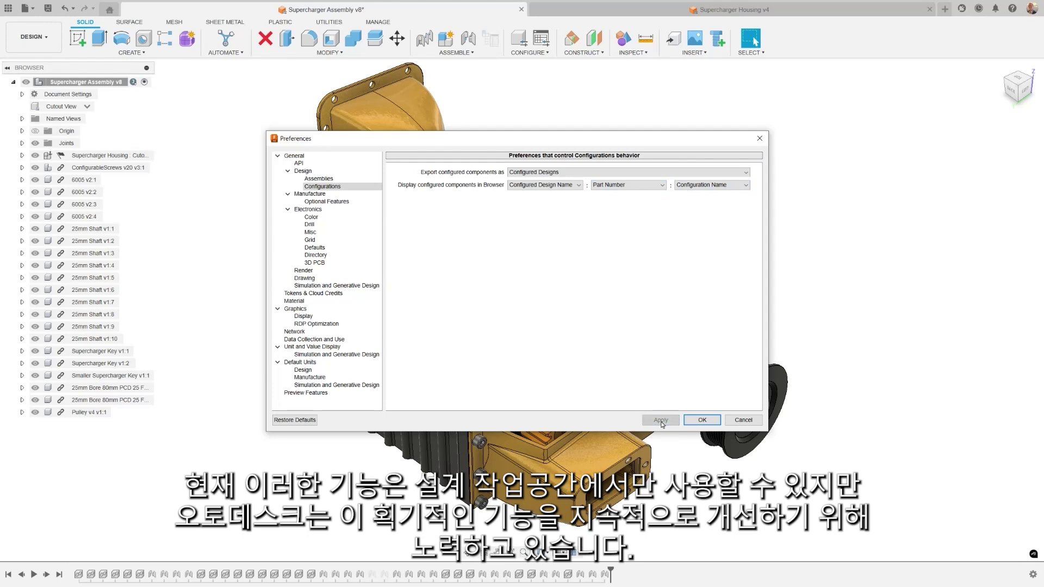
click(701, 420)
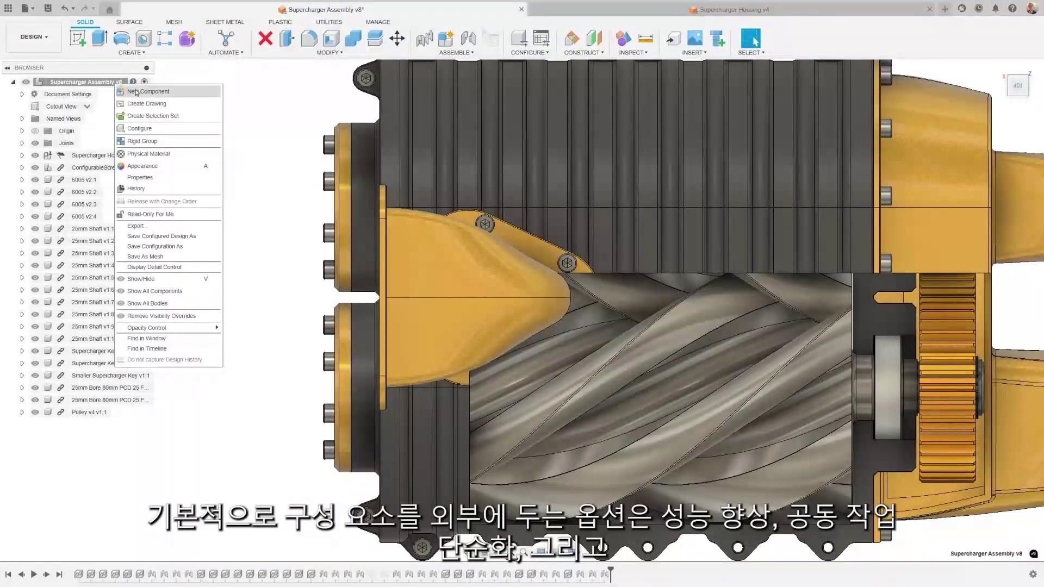
Create an external Sheet Metal component named 'Oil Cooler' with the Steel (in) rule.
click(146, 92)
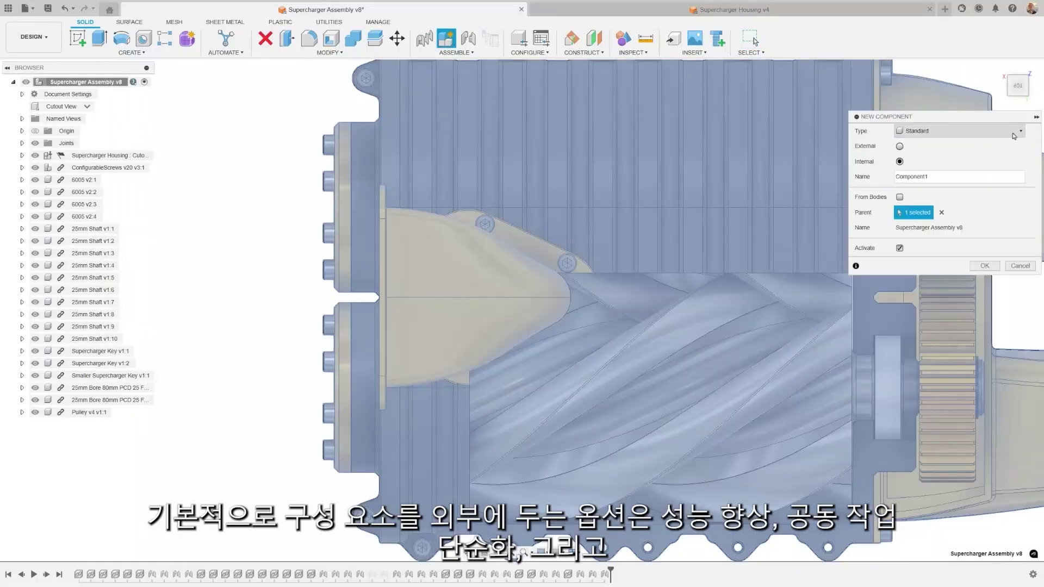
click(1020, 135)
click(927, 155)
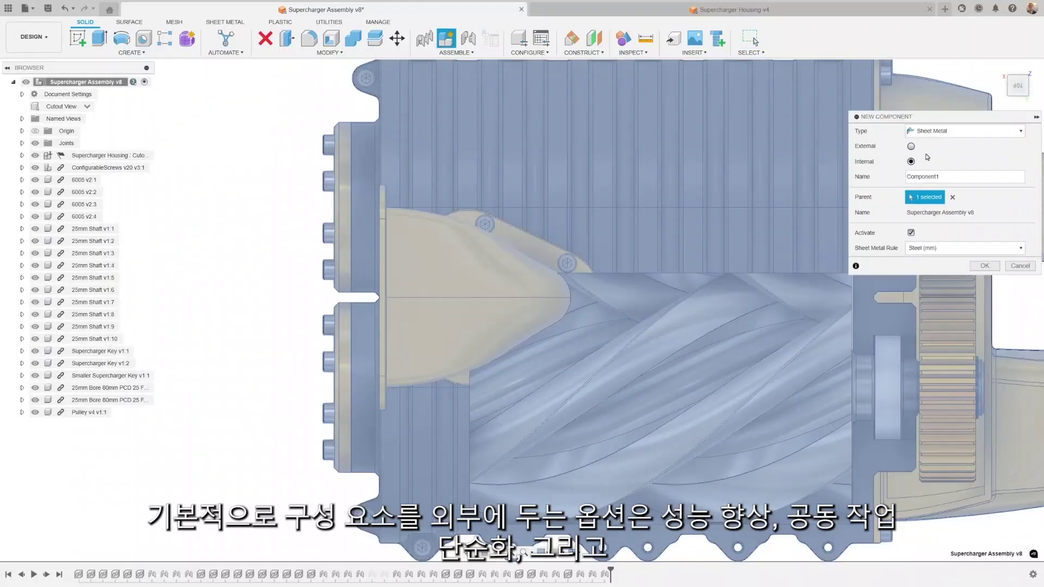
click(911, 146)
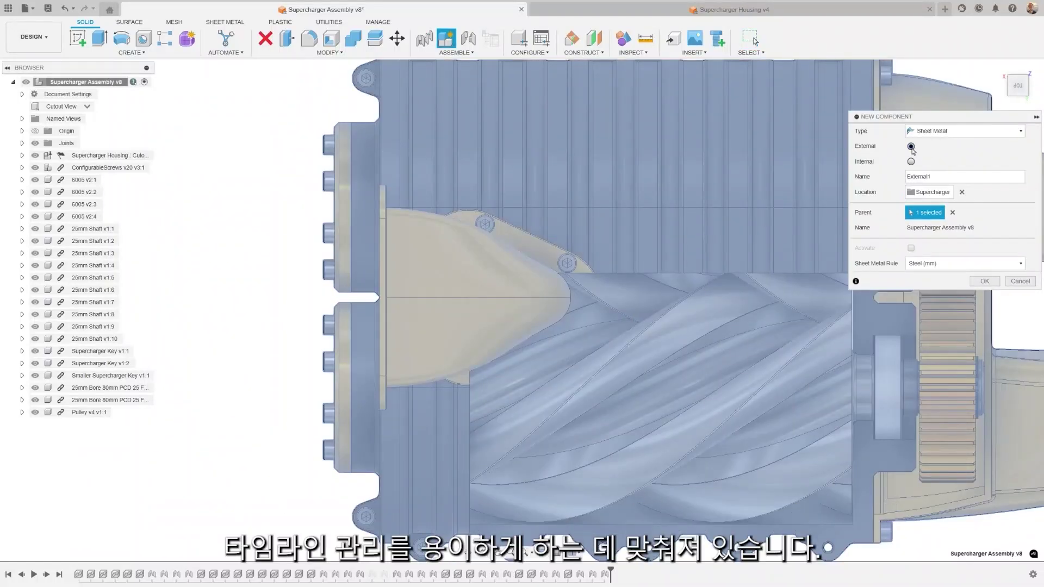
double_click(924, 177)
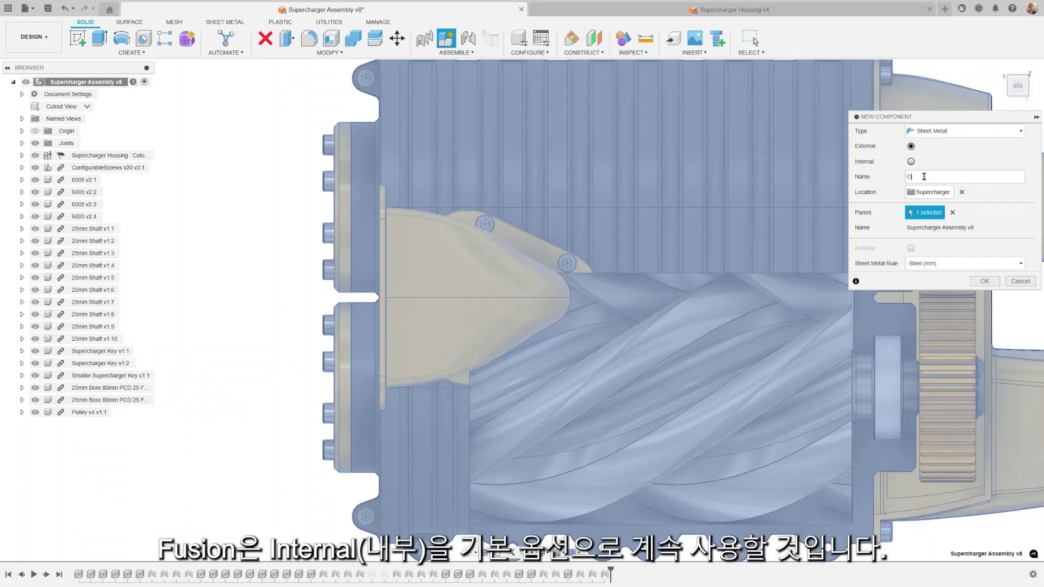
text(Oil)
text( Cooler)
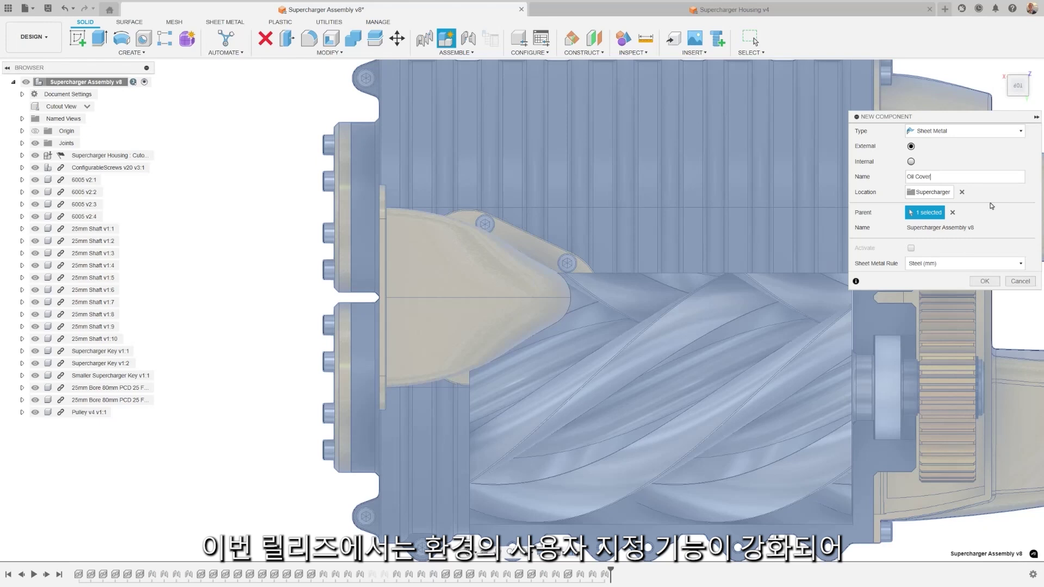
click(984, 265)
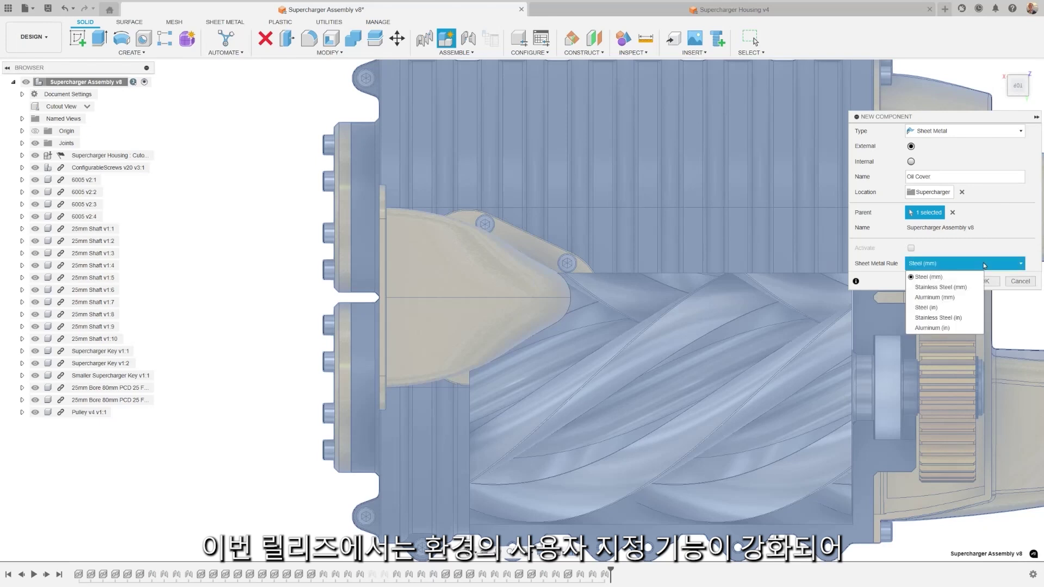
click(943, 311)
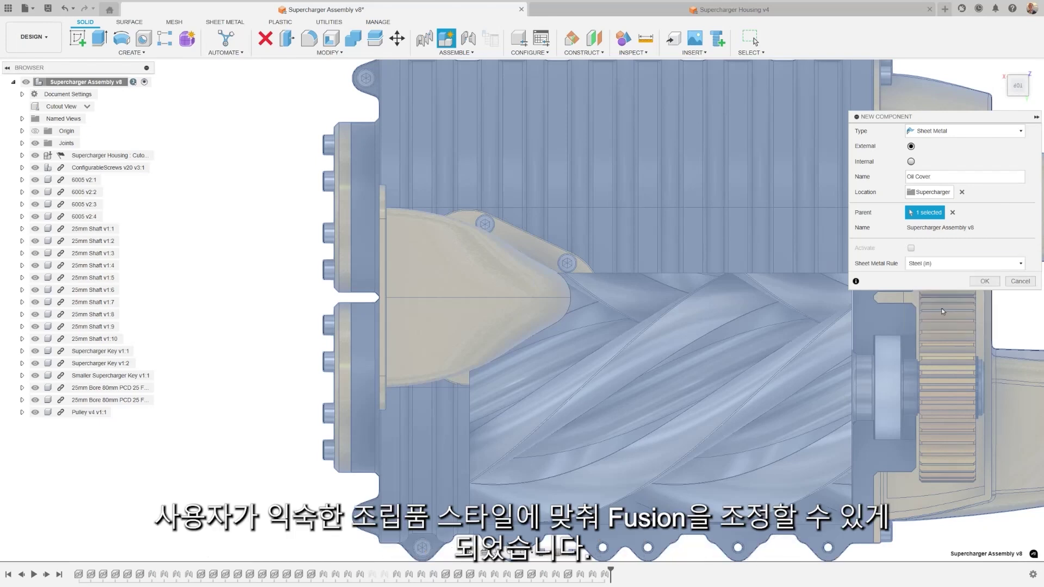
click(984, 281)
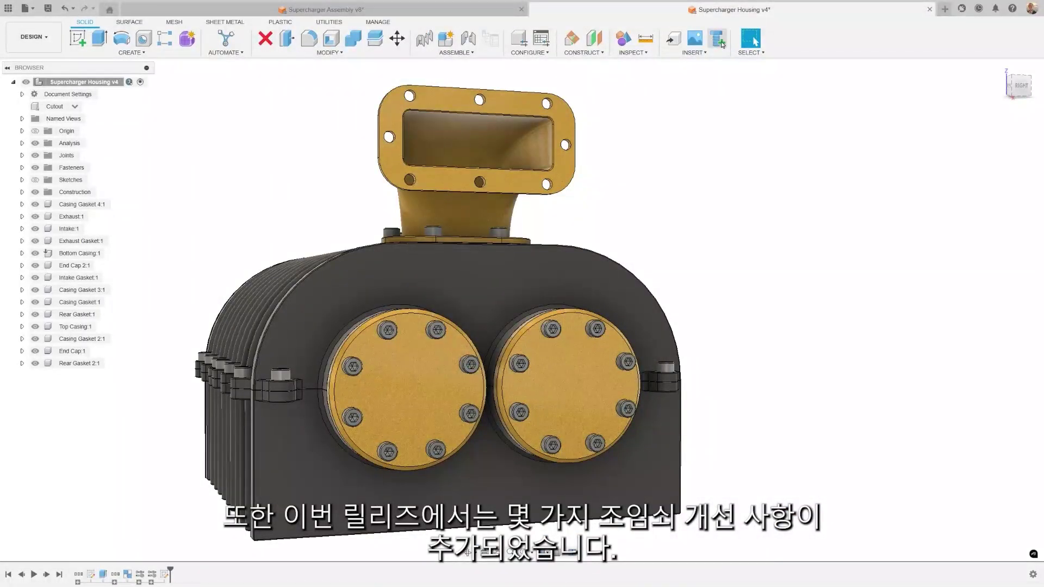
Start Insert Fastener and filter the library for DIN and 912.
click(721, 42)
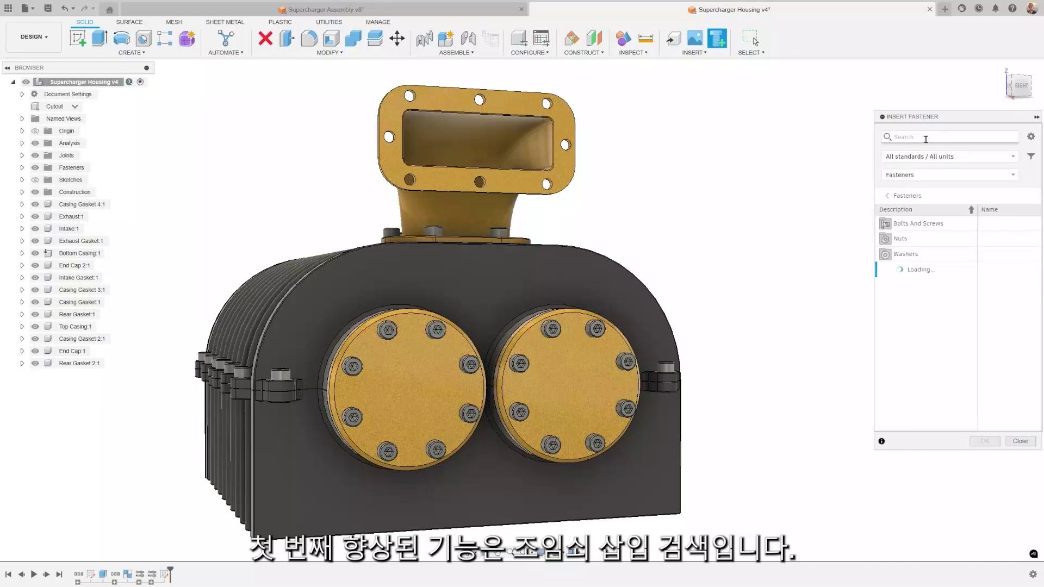
key(Return)
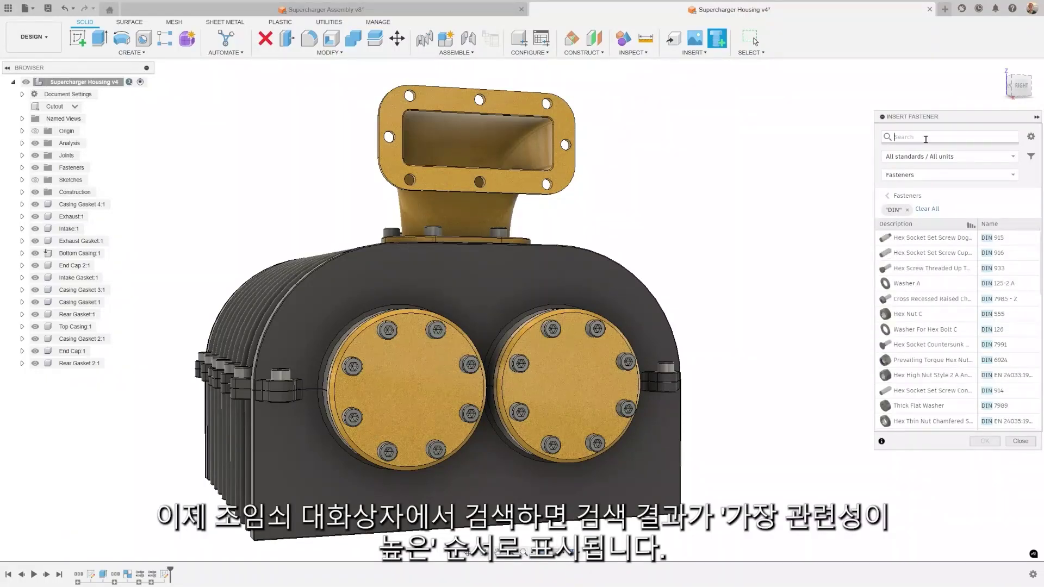
text(912)
key(Return)
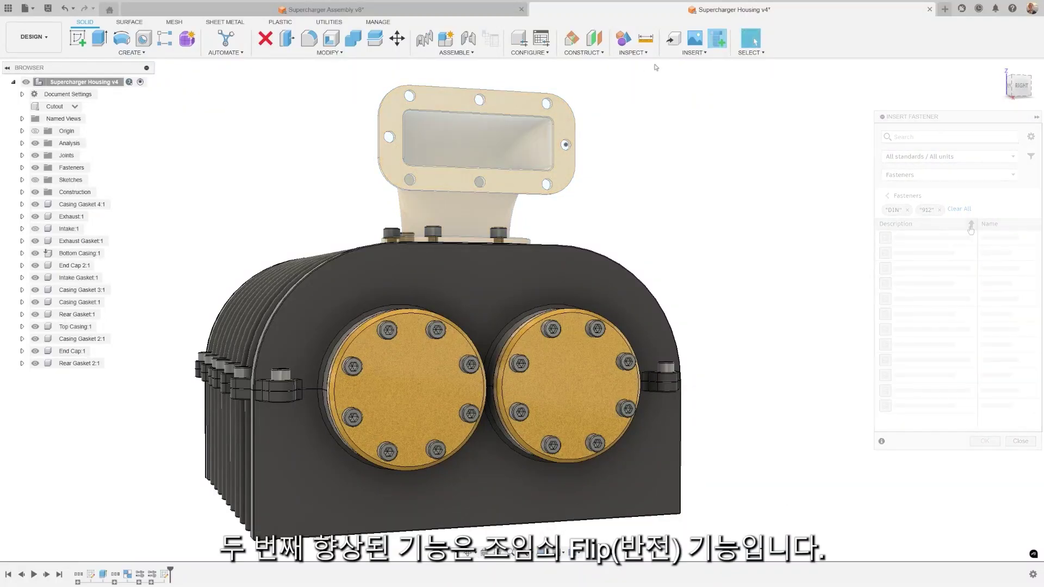
Search 'din 912', place a hex socket head cap screw at the sketch point, and flip it.
click(717, 38)
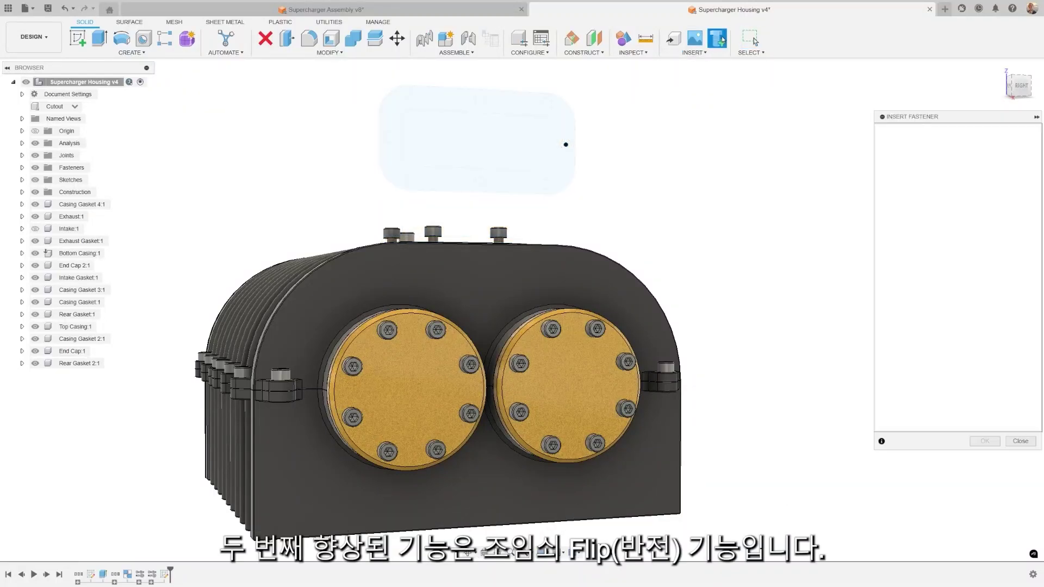
click(906, 136)
text(din 912)
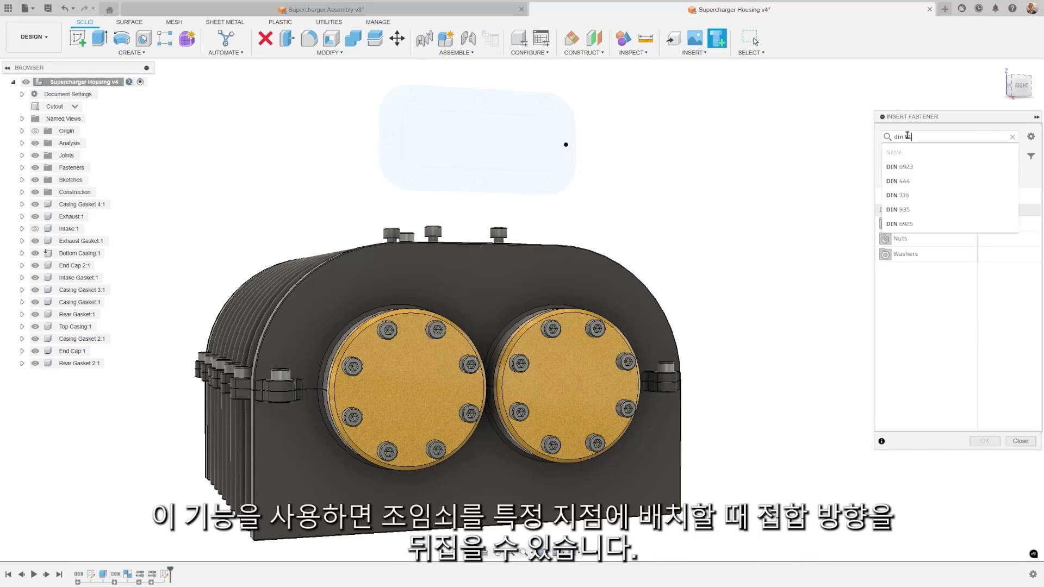
key(Return)
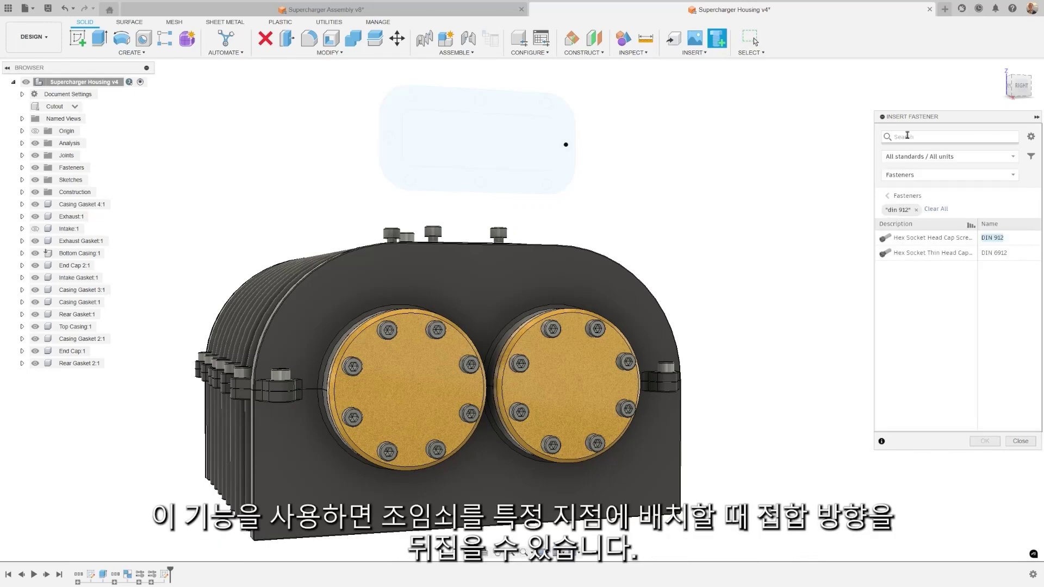
click(919, 238)
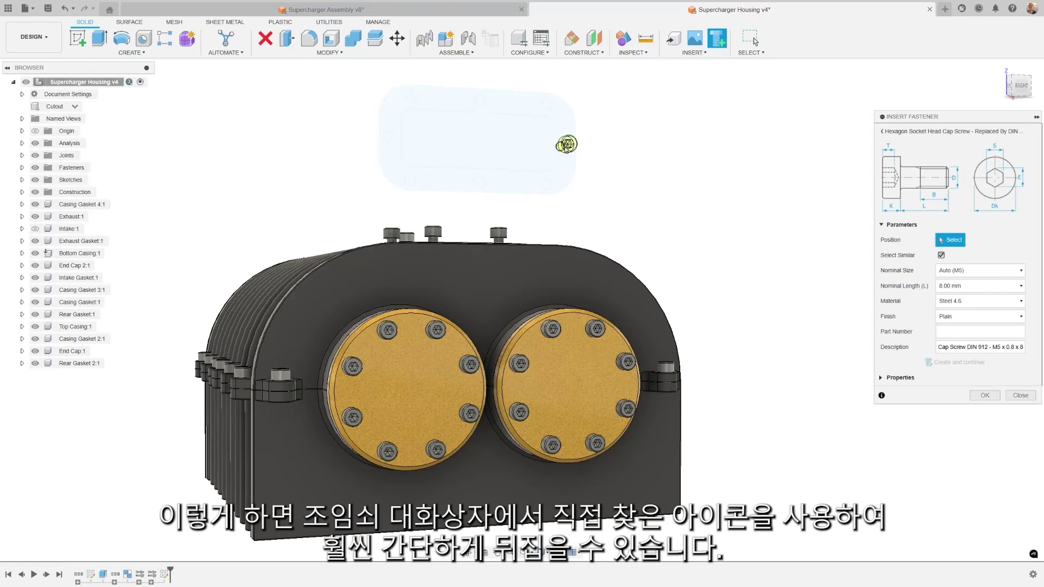
click(564, 144)
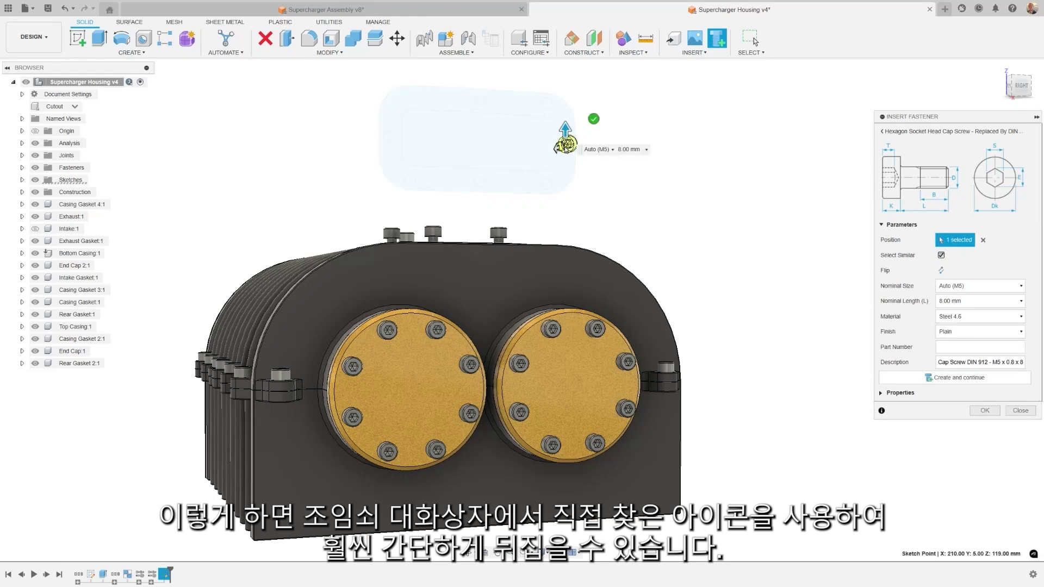
click(942, 271)
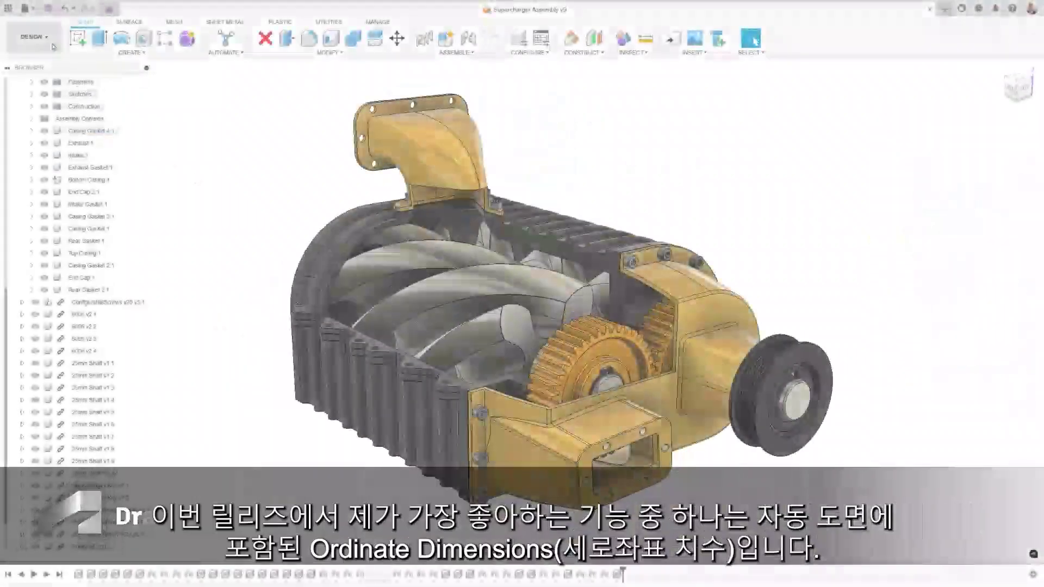
Auto-generate a Full Assembly drawing from the 2024 Drawing Template with external components, then view the Casing Gasket 2 sheet.
mouse_move(58, 173)
click(104, 170)
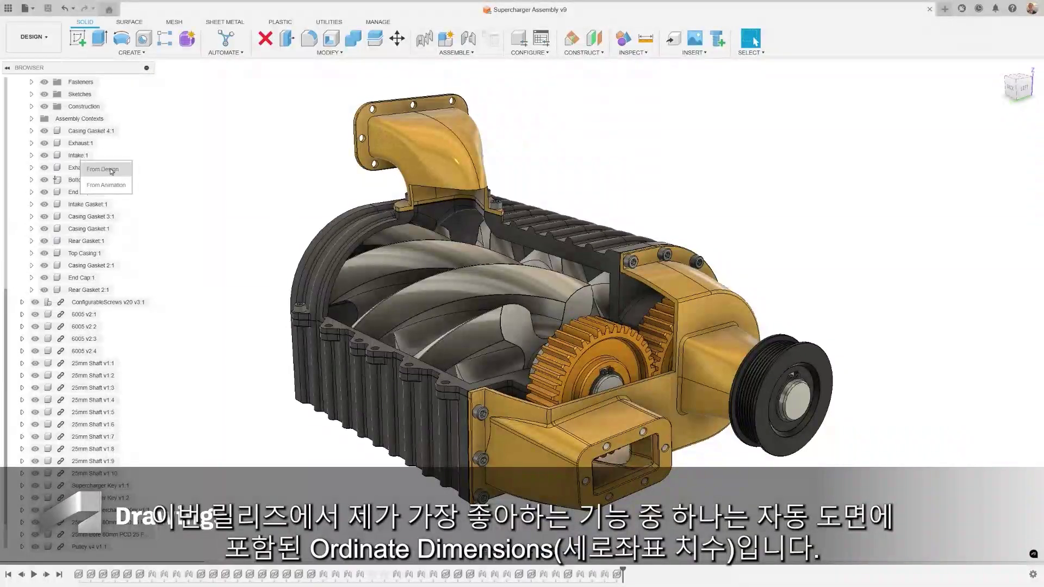
click(926, 131)
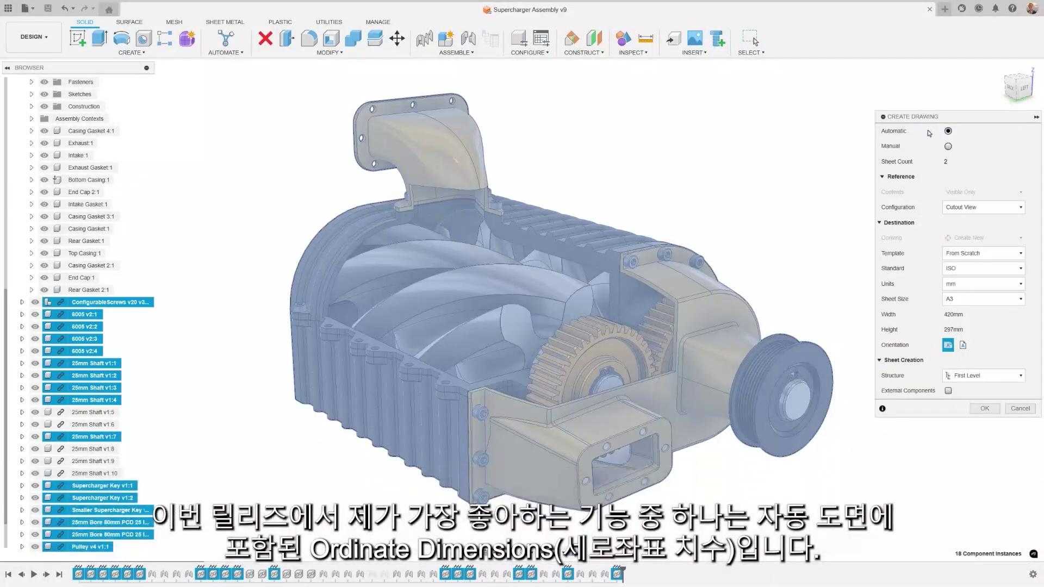
click(962, 207)
click(958, 221)
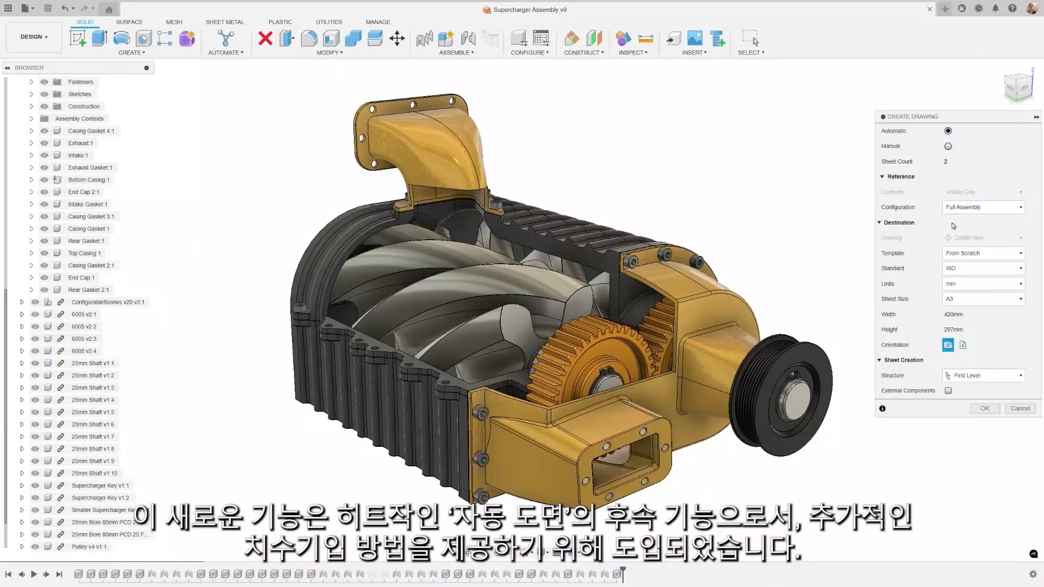
click(981, 254)
click(975, 287)
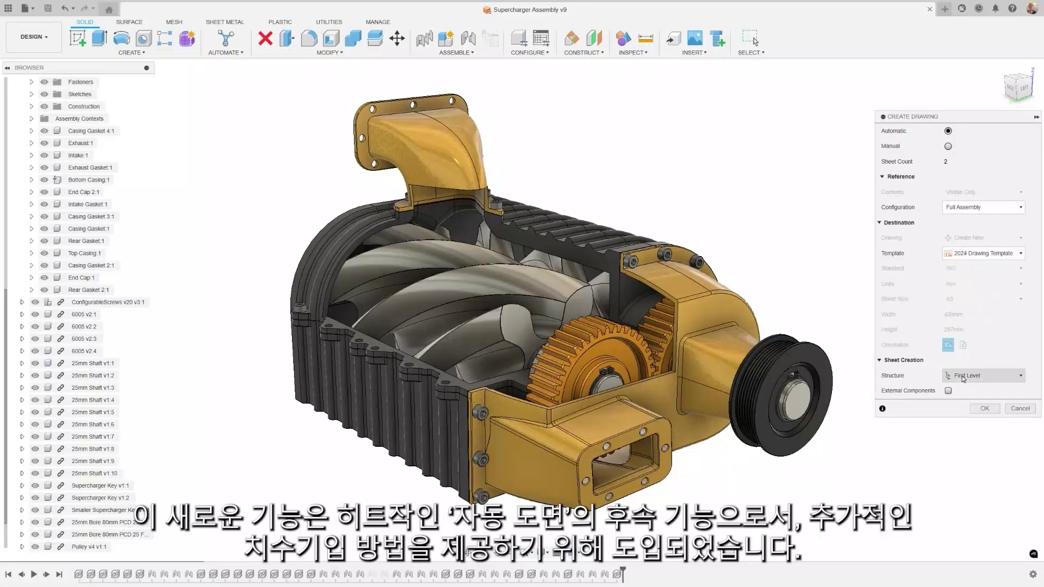
click(948, 390)
click(984, 409)
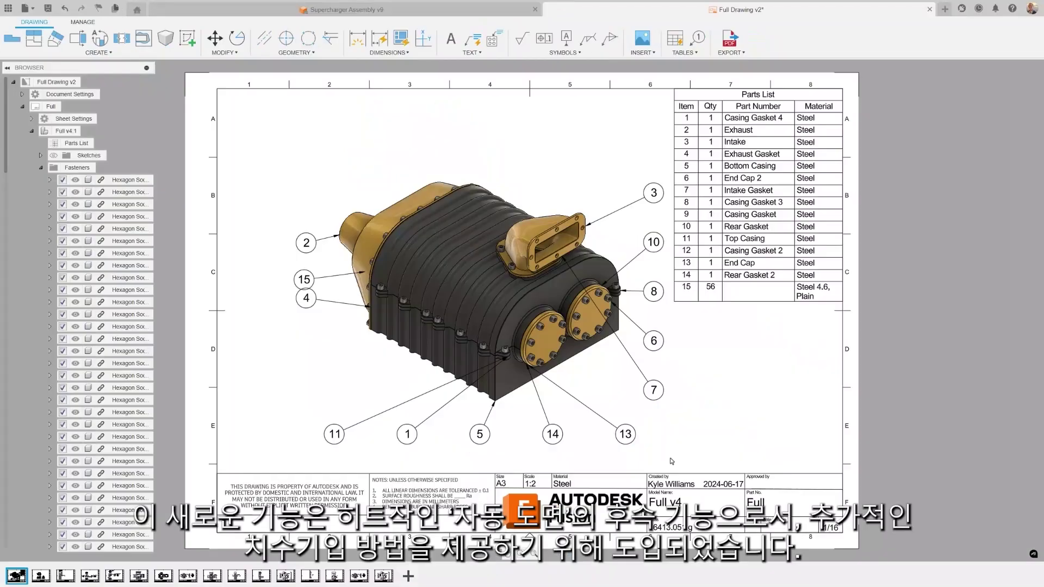
click(334, 576)
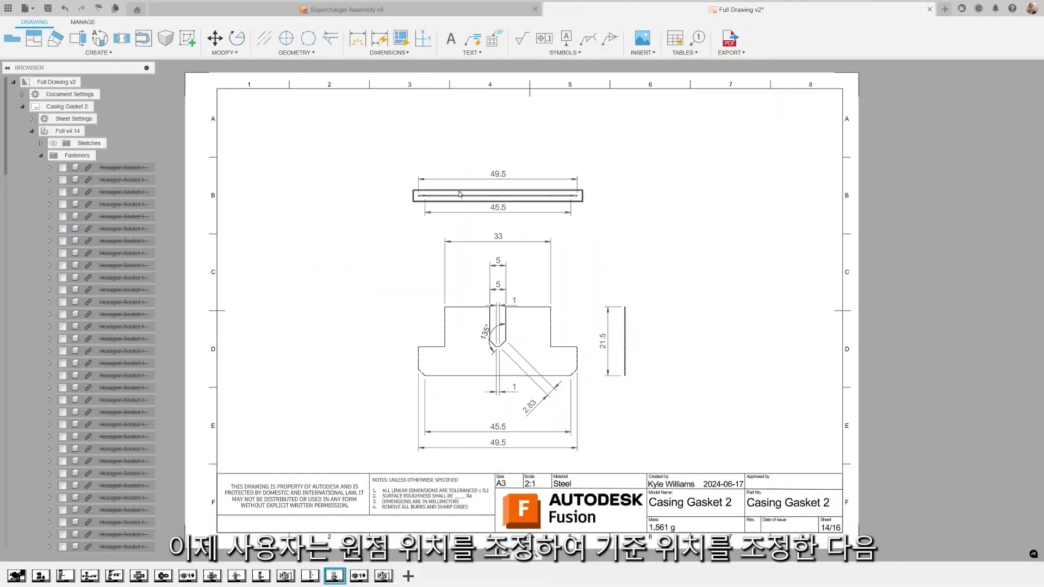
Auto-dimension the Casing Gasket 2 sheet with ordinate dimensions from a bottom-left origin and adjusted density.
click(383, 57)
click(389, 72)
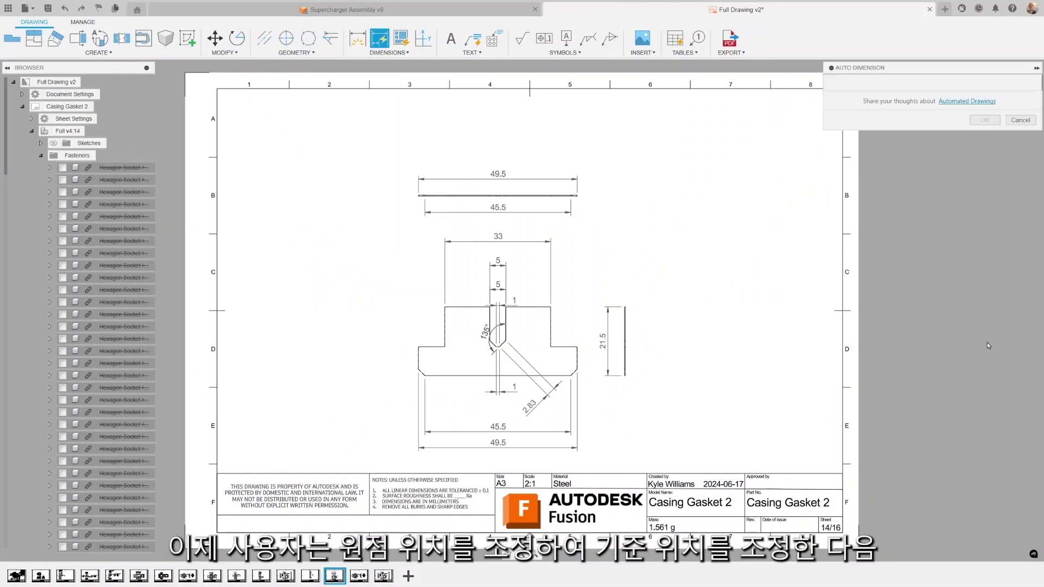
scroll(962, 400, down, 4)
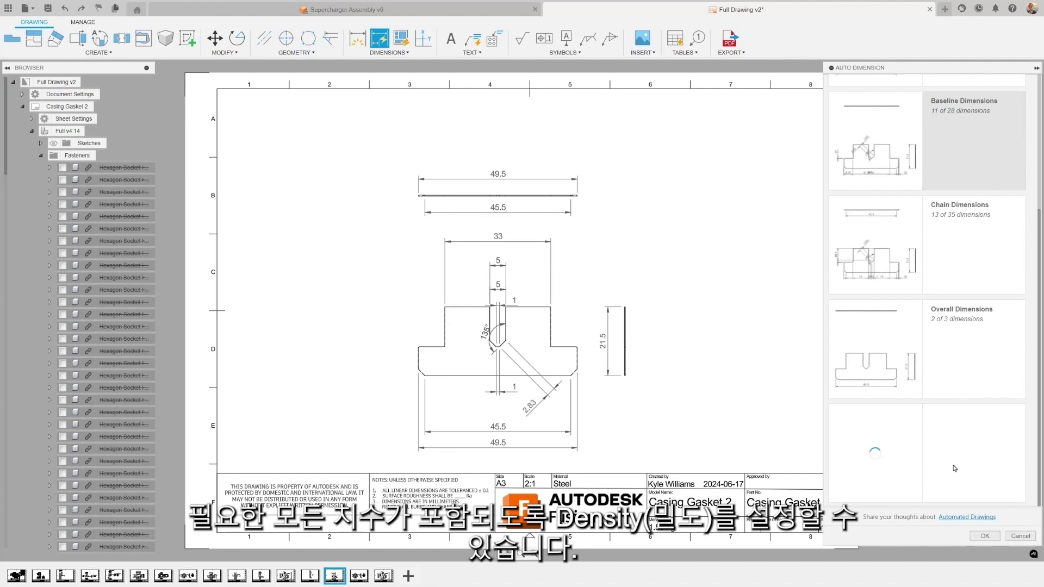
click(954, 468)
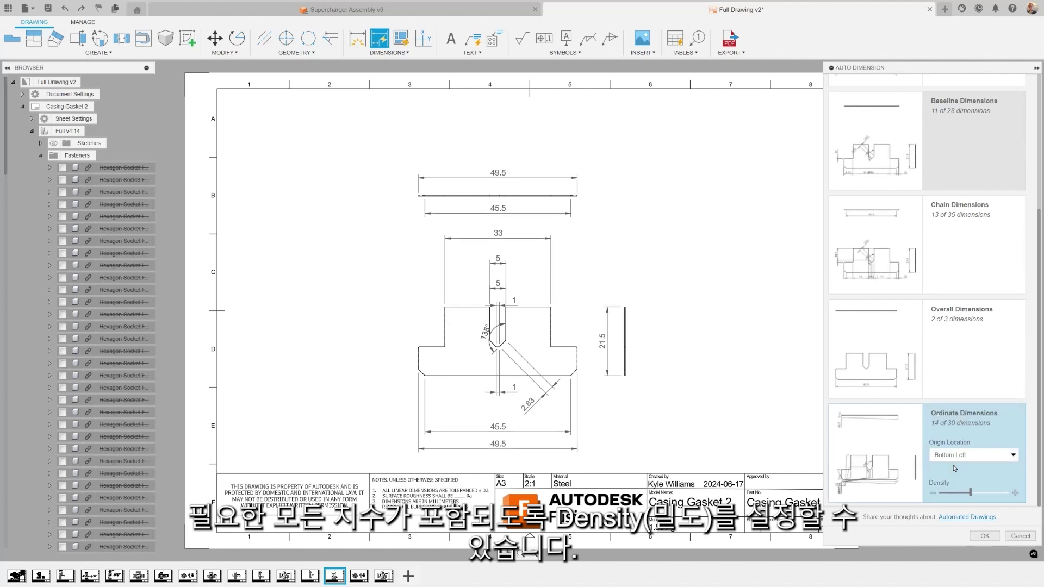
click(1012, 455)
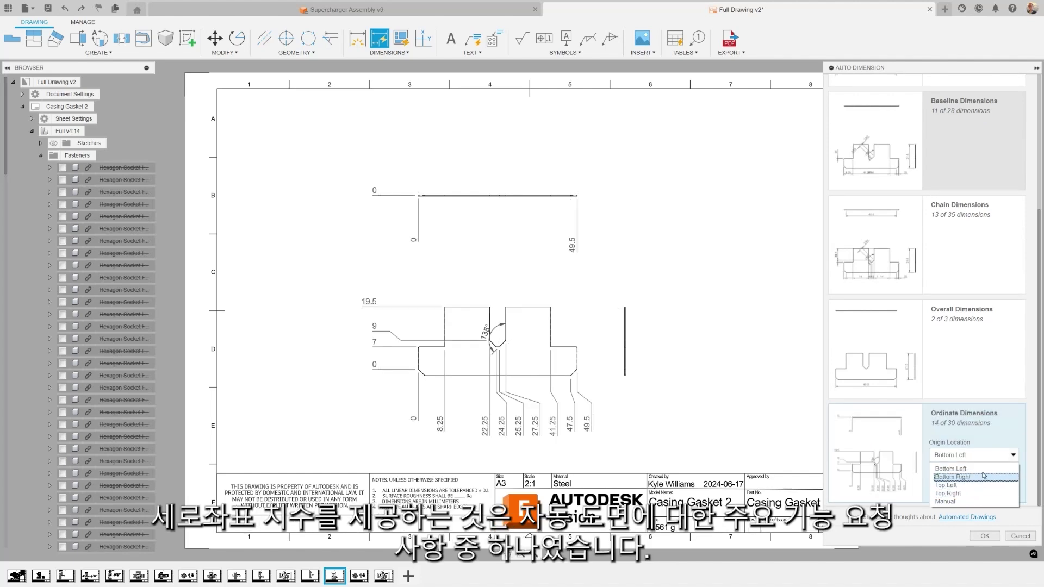
key(Escape)
mouse_move(973, 494)
mouse_down()
mouse_move(993, 496)
mouse_move(961, 497)
mouse_up()
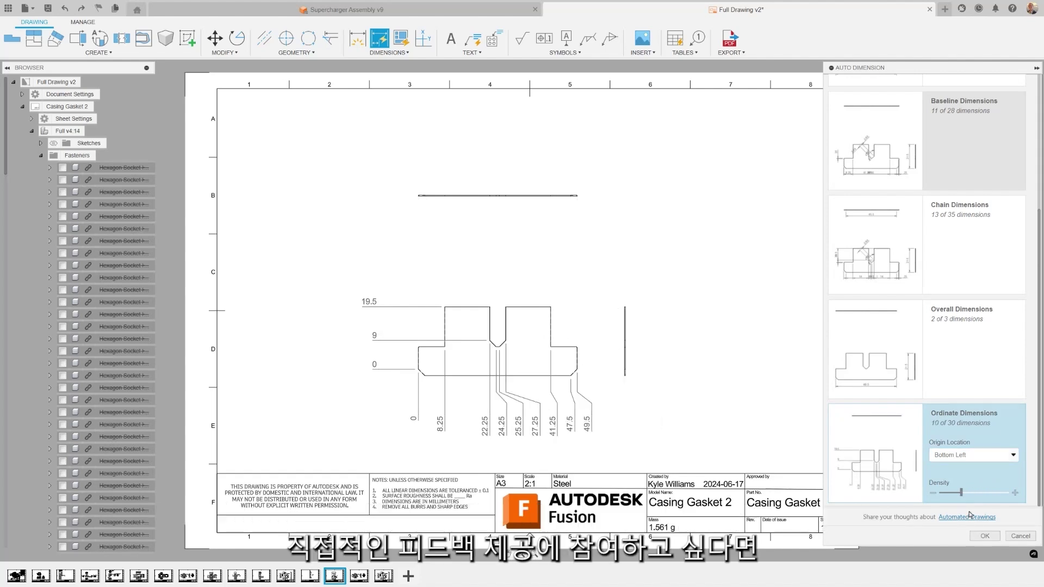
click(982, 537)
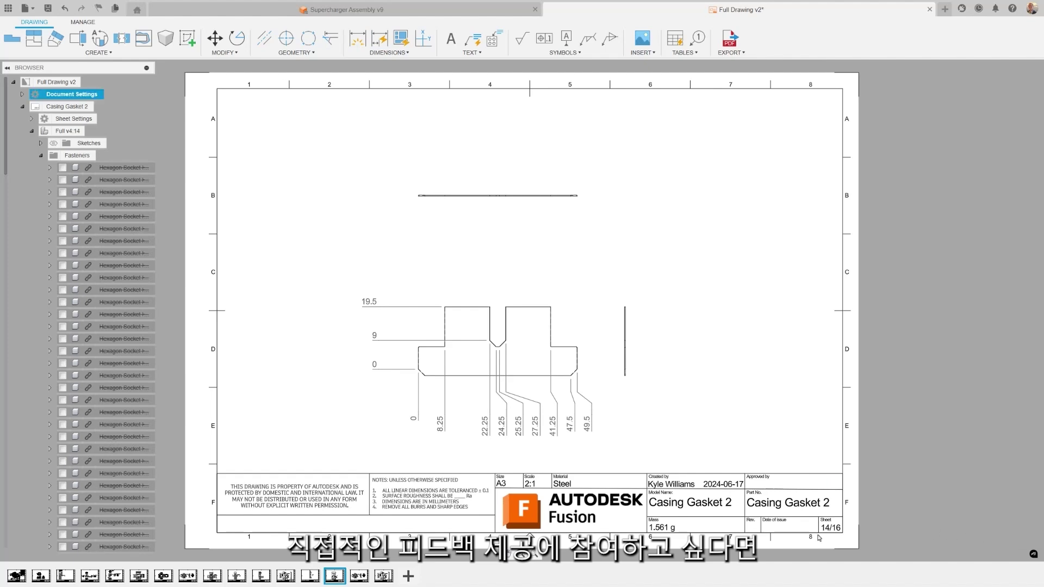
On sheet 2, place a NW Isometric perspective view at the upper right, drawn with visible edges only.
click(12, 578)
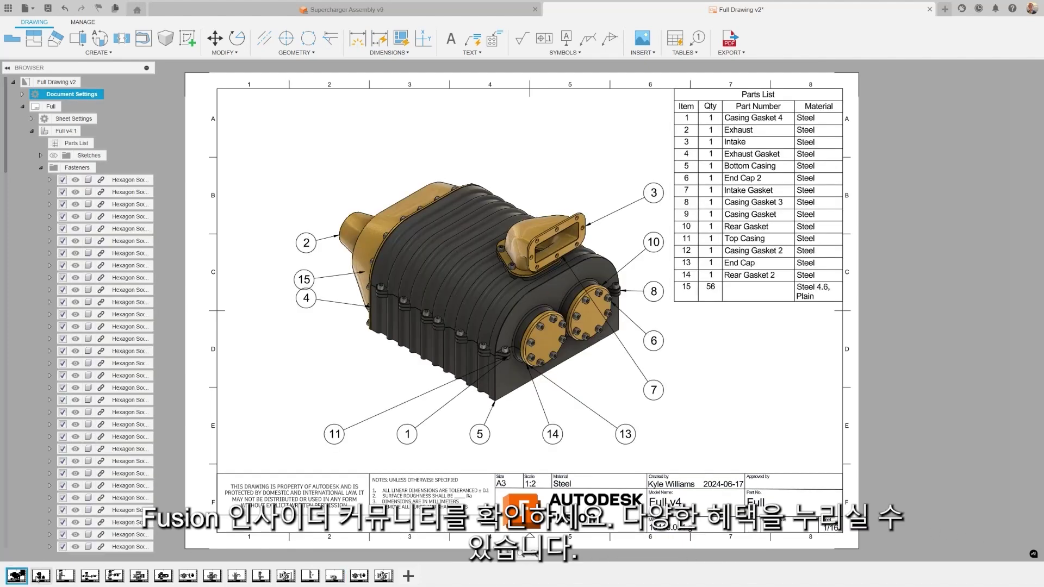
click(41, 576)
click(61, 52)
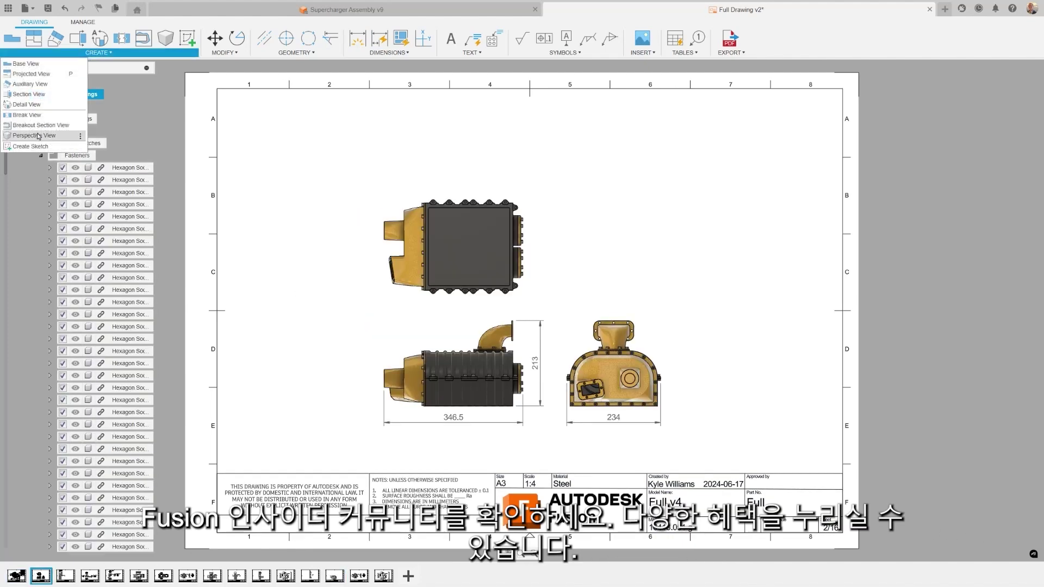
click(34, 135)
click(1000, 127)
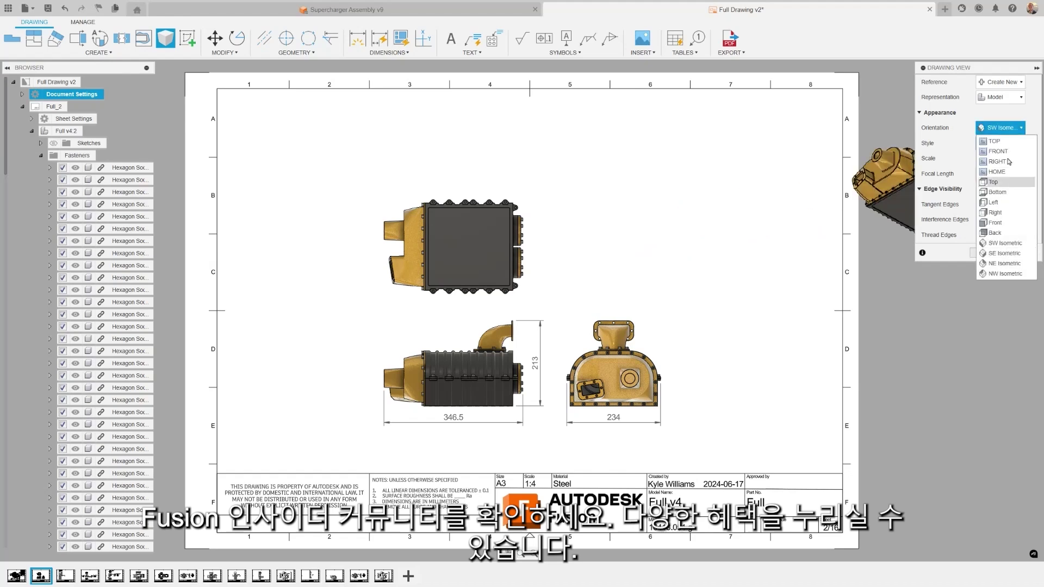
click(1005, 274)
click(710, 197)
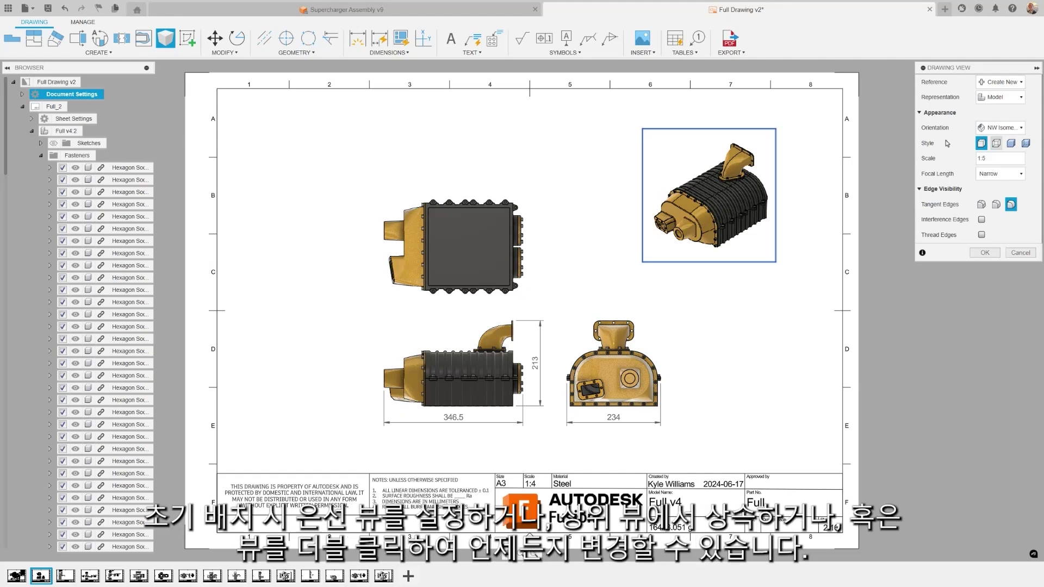
click(996, 144)
click(981, 253)
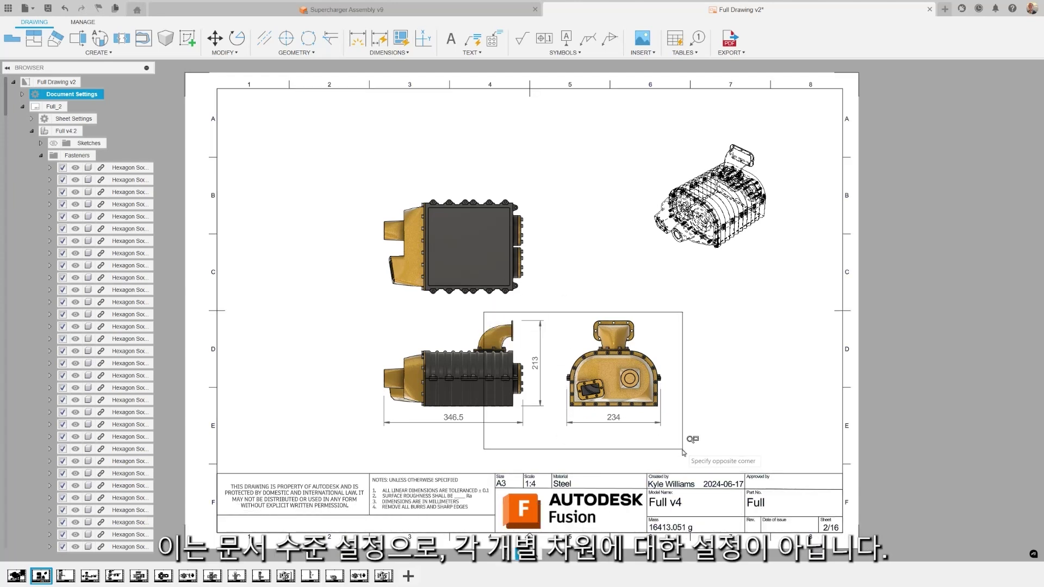
scroll(606, 407, up, 8)
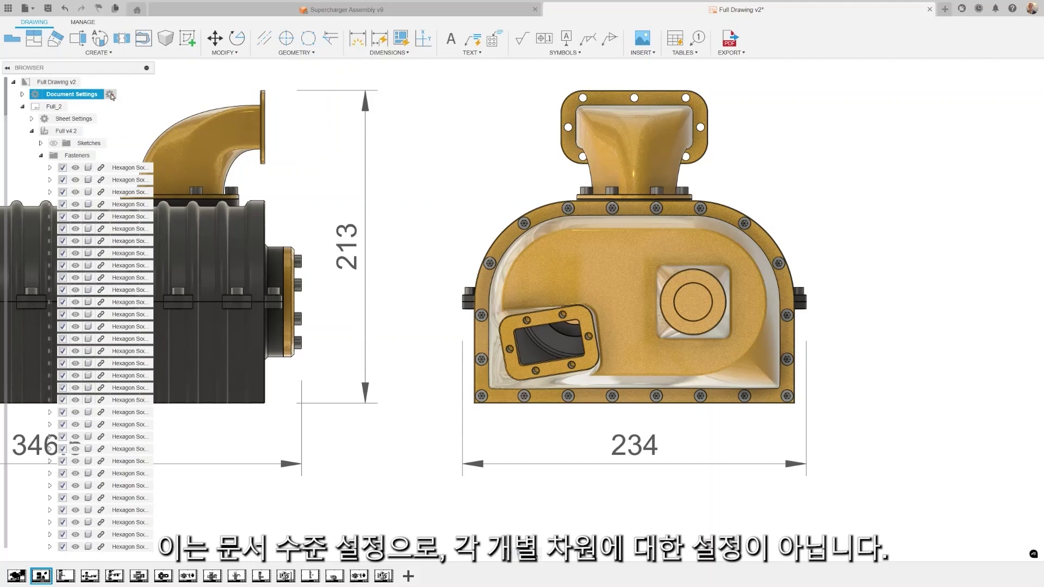
click(110, 94)
click(927, 81)
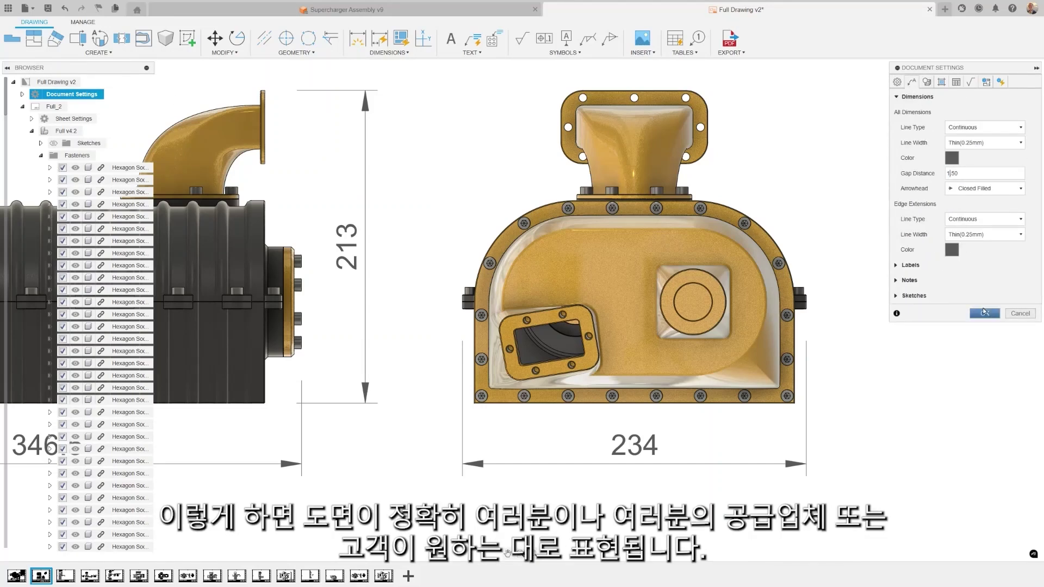
click(984, 313)
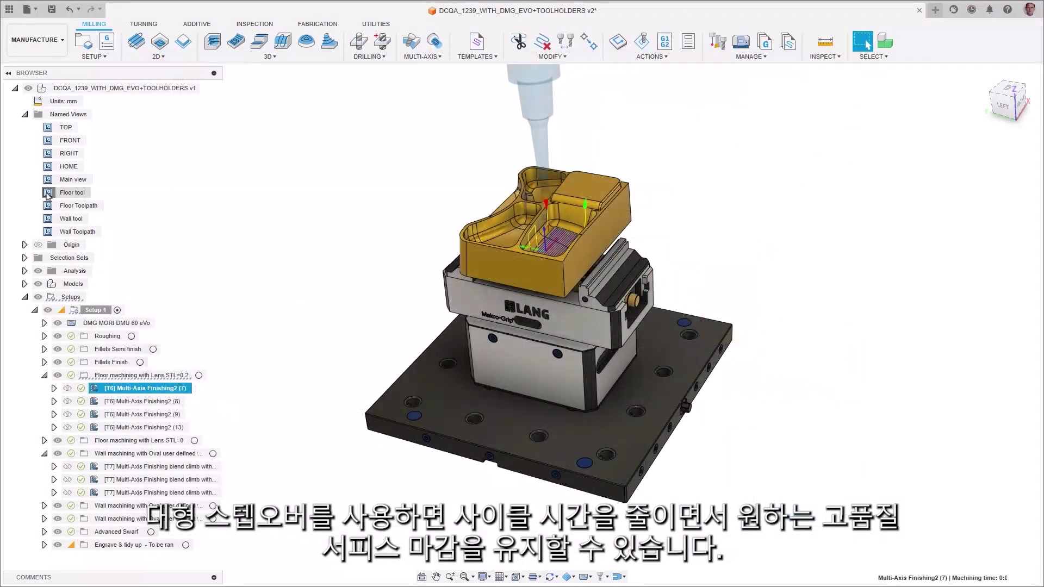
Step through the Floor tool and Floor Toolpath named views, then return to the whole part.
double_click(48, 192)
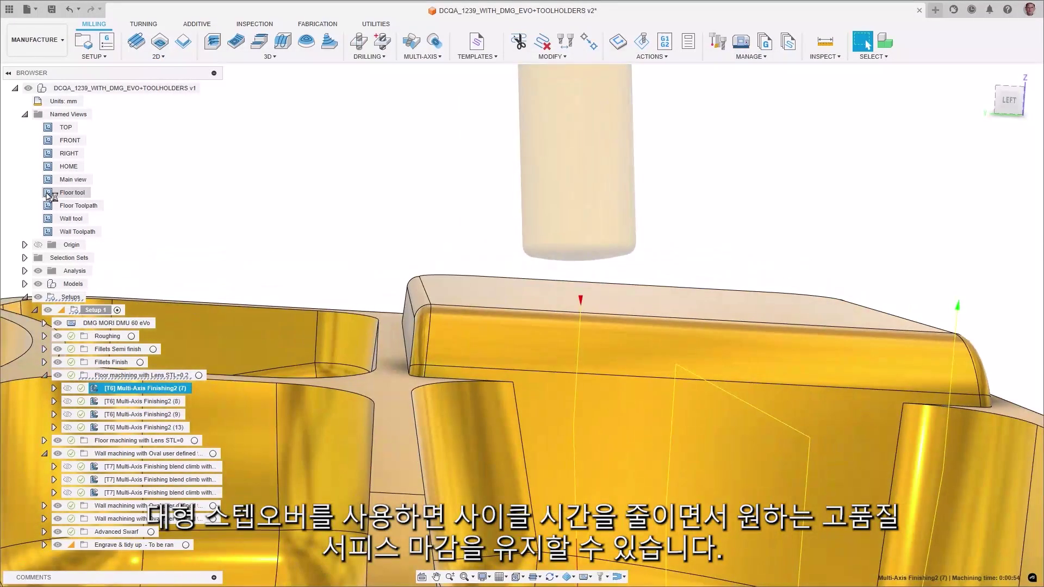
double_click(48, 205)
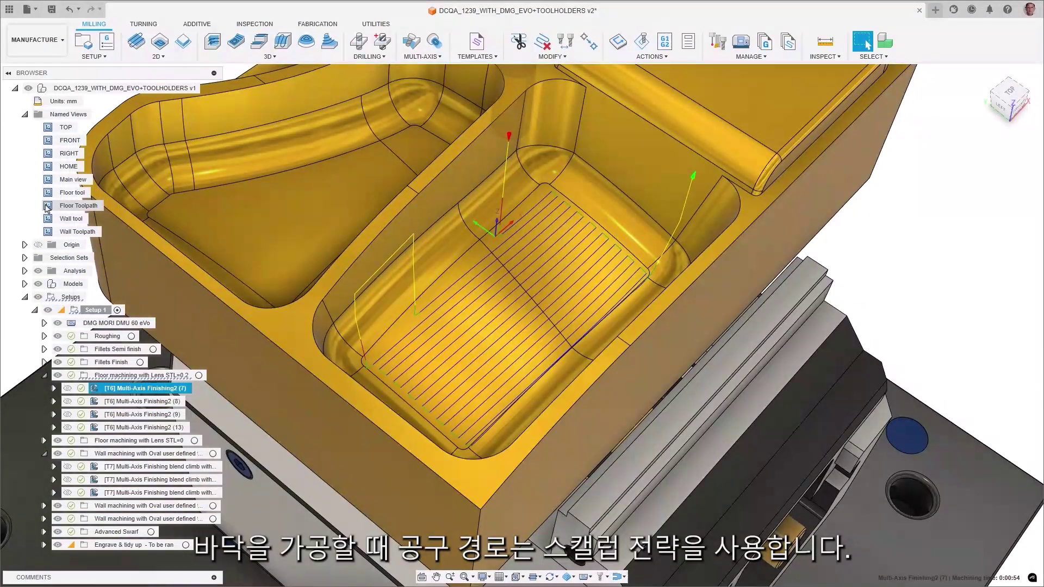
double_click(48, 180)
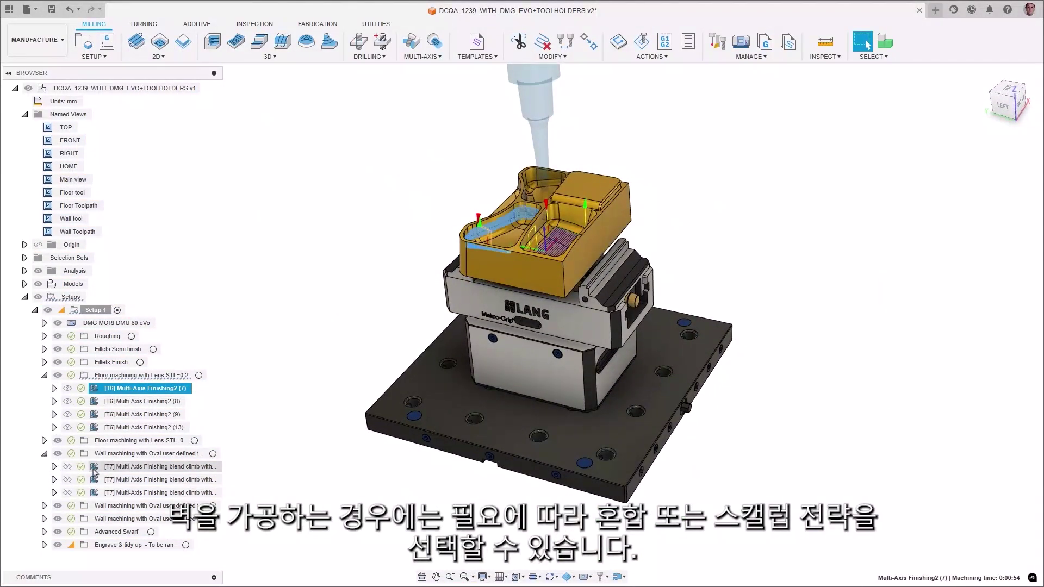
Show the T7 wall finishing toolpath and step through its Wall tool and Wall Toolpath views.
click(100, 466)
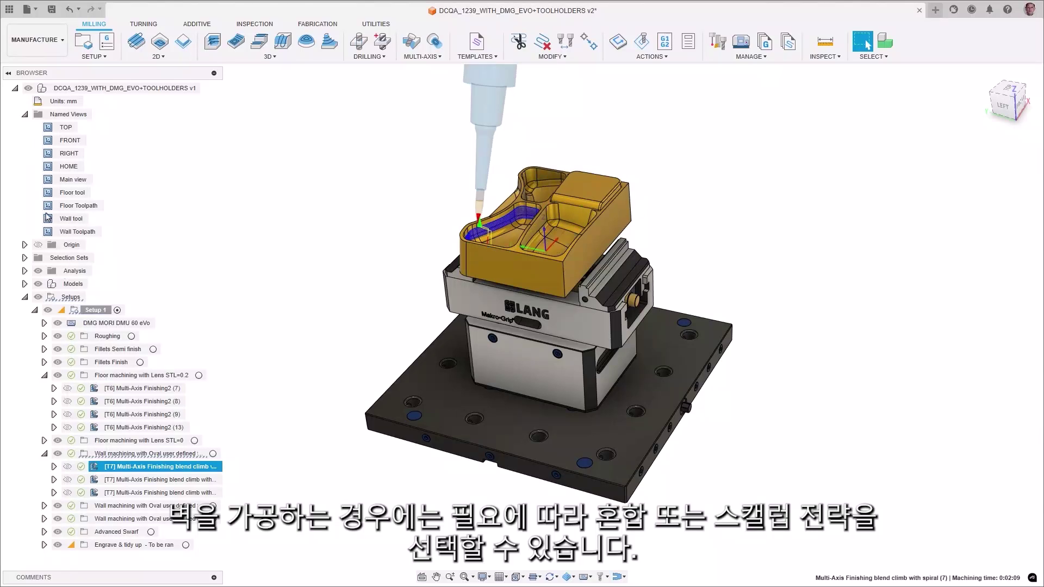
double_click(48, 219)
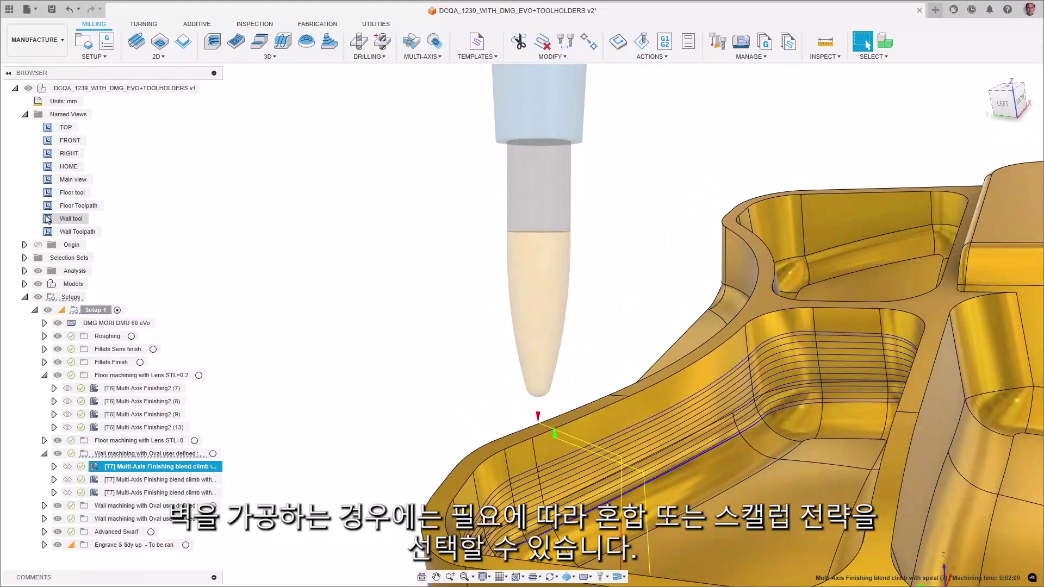
double_click(48, 232)
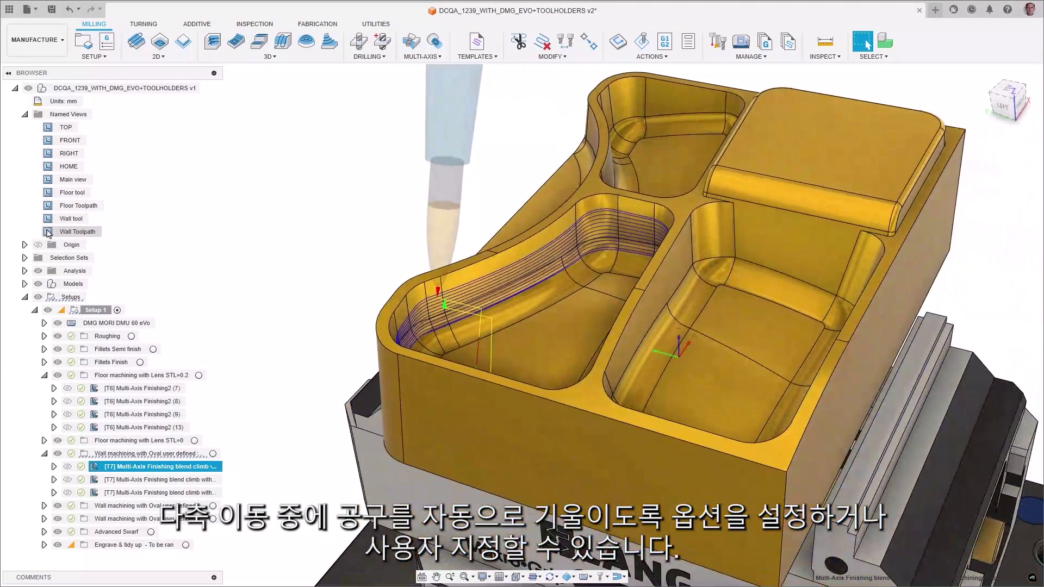
double_click(47, 180)
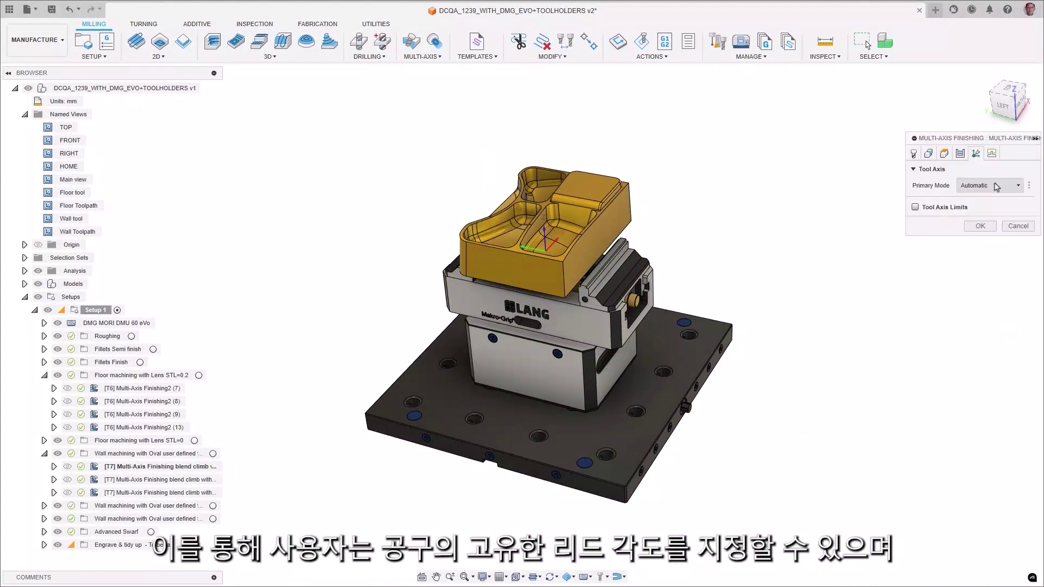
Set the T7 operation's tool axis Primary Mode to Lead and contact point.
click(1018, 186)
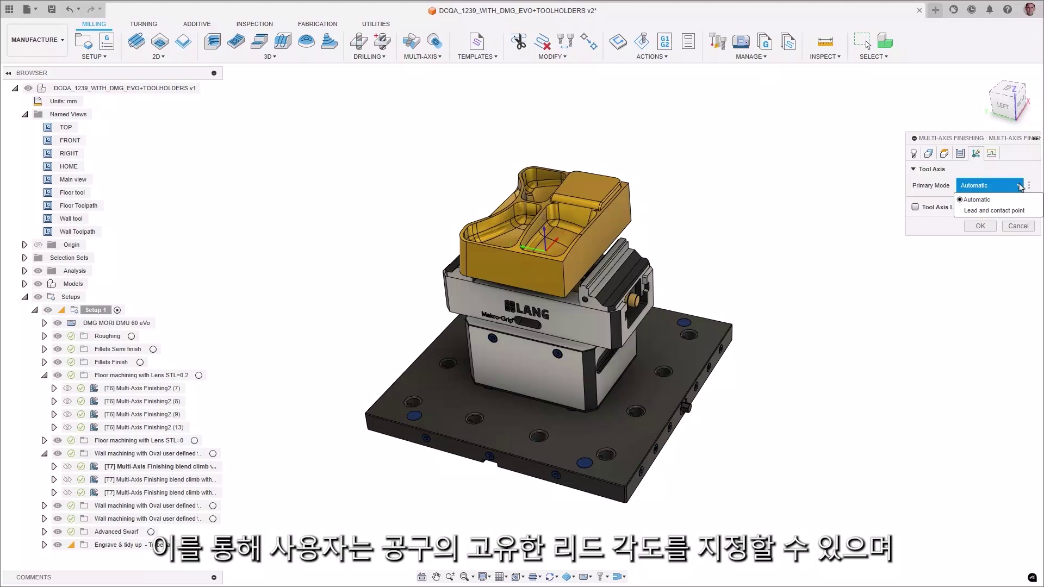
click(1013, 211)
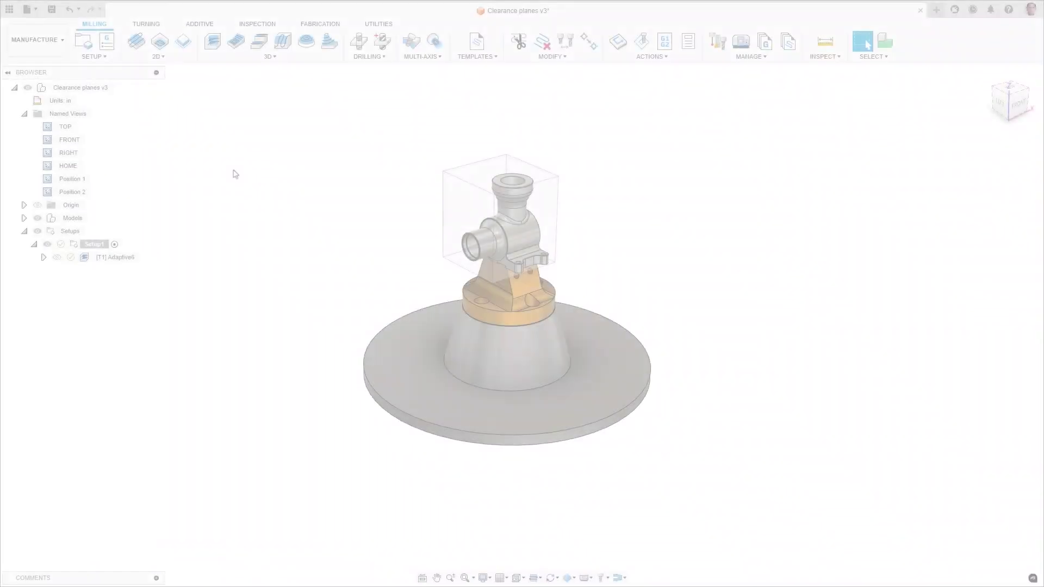
In Adaptive6's Heights tab, tick Fixture Top, Model Top and Stock Top for the Retract Height.
double_click(71, 192)
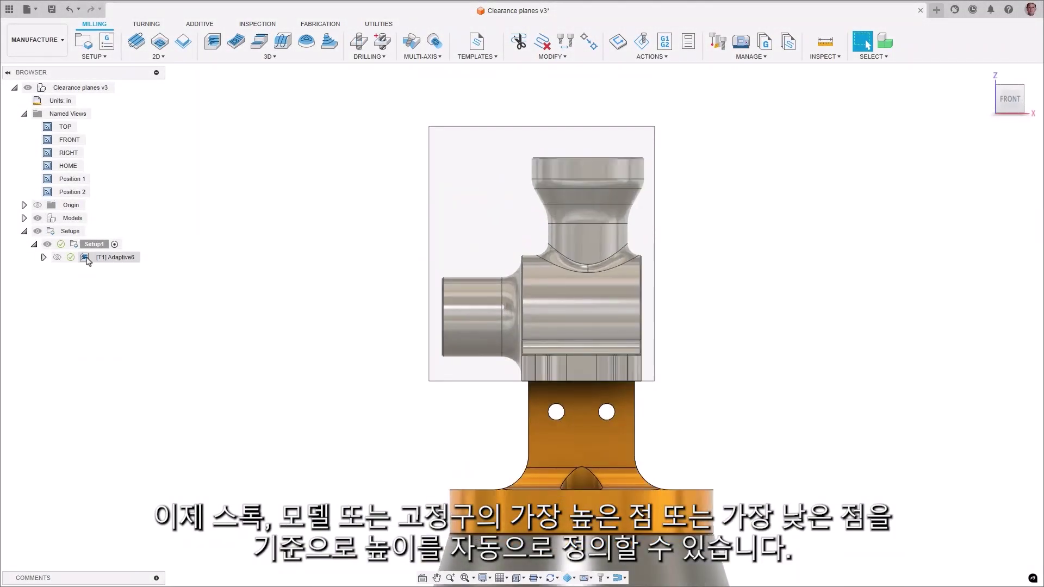
double_click(114, 257)
click(944, 152)
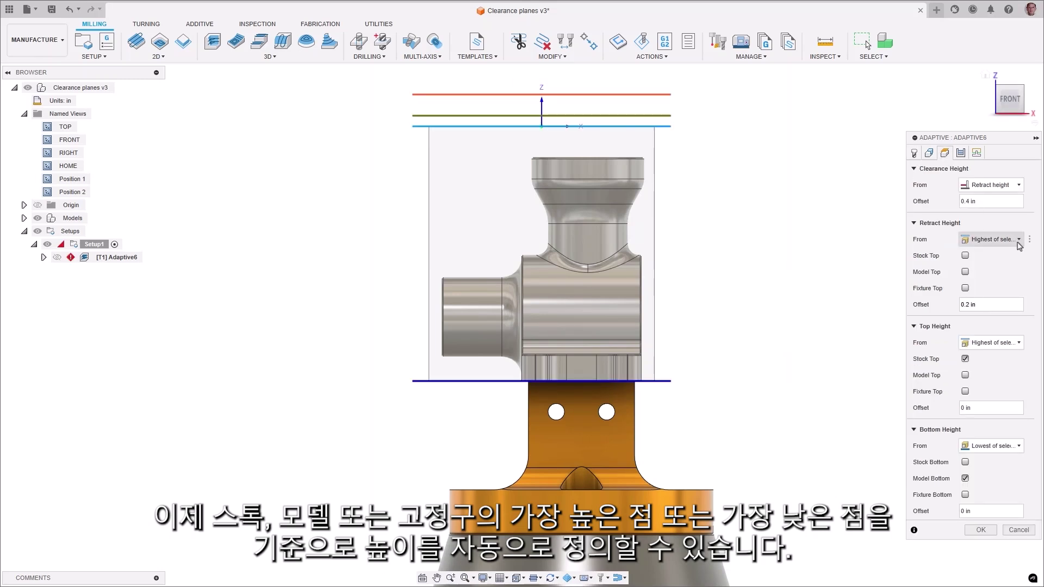
click(1016, 240)
click(1017, 344)
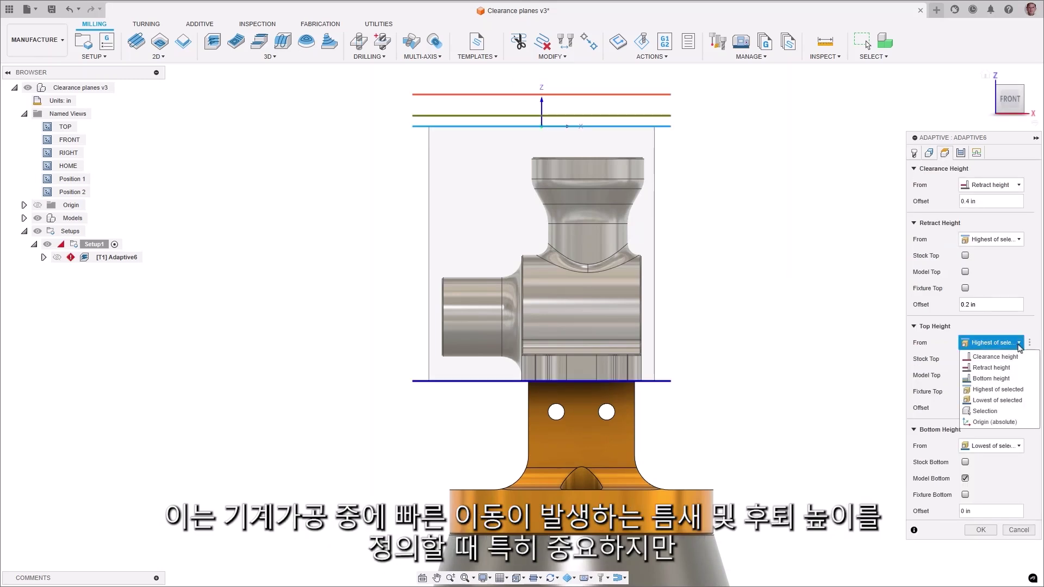
click(1014, 446)
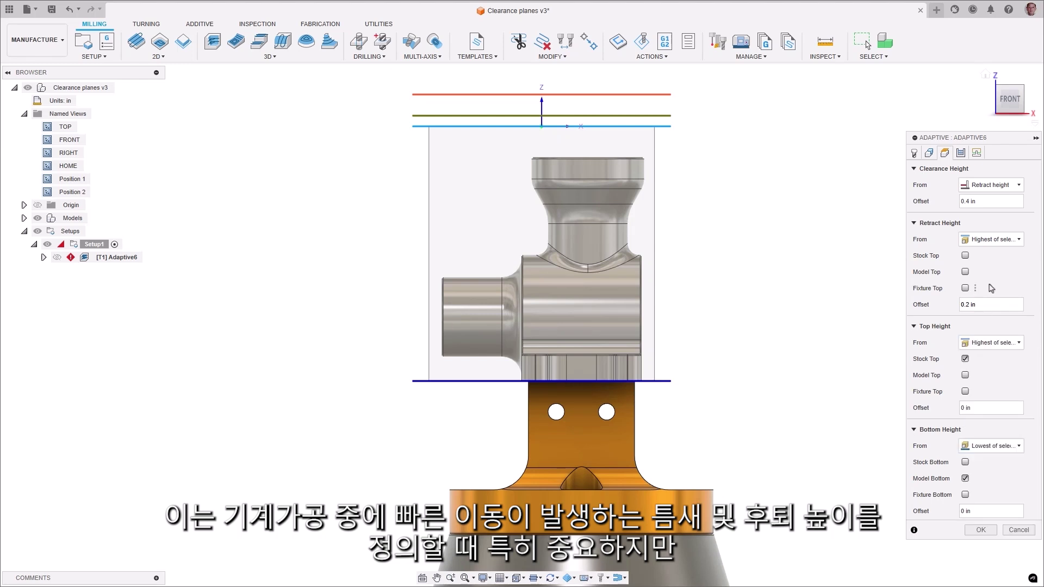
click(965, 289)
click(965, 272)
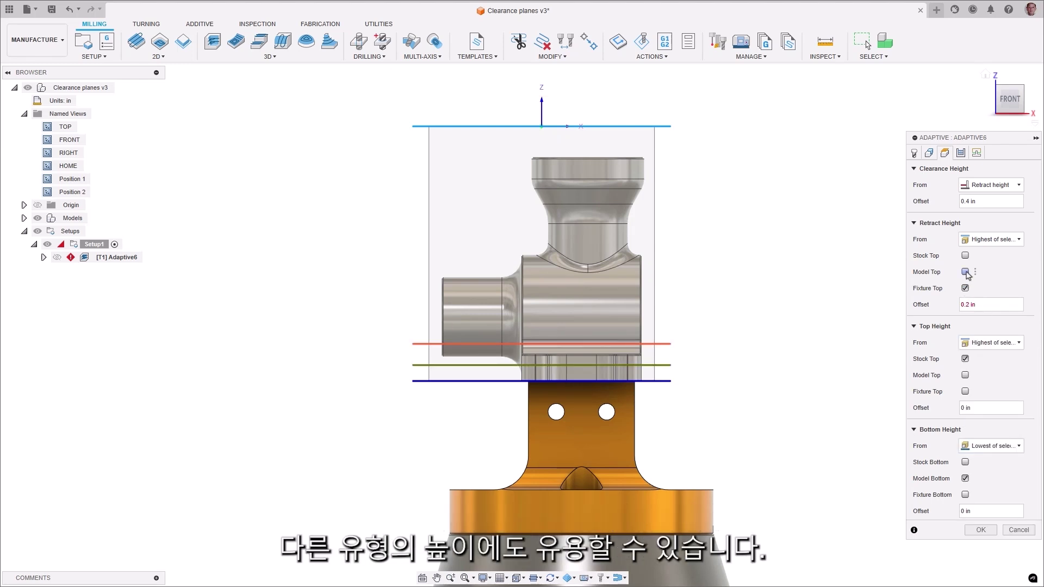
click(964, 255)
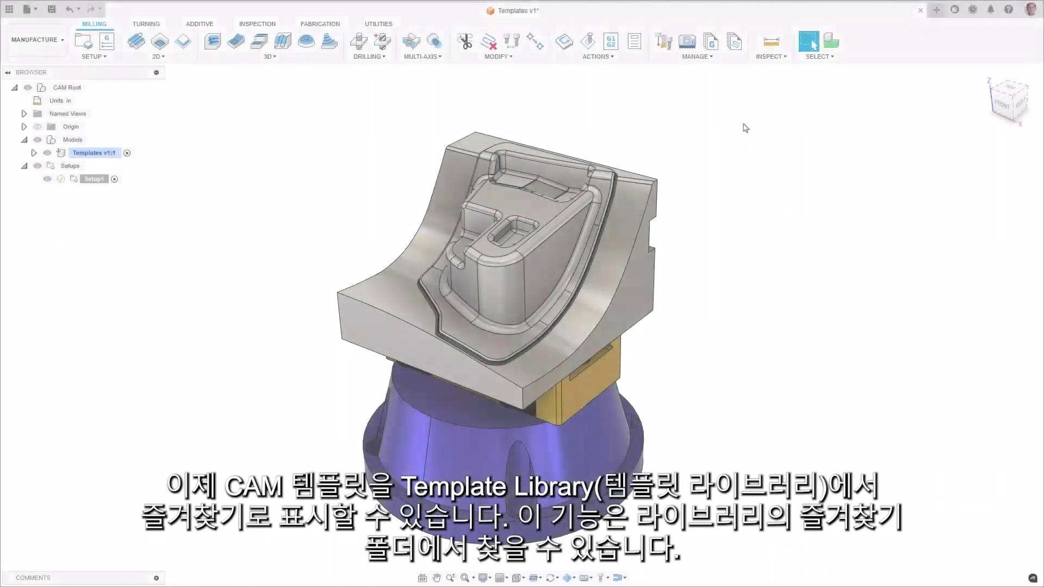
In the Template Library, star .750 EM Roughing and .375 EM Flat Finishing as favorites.
click(712, 57)
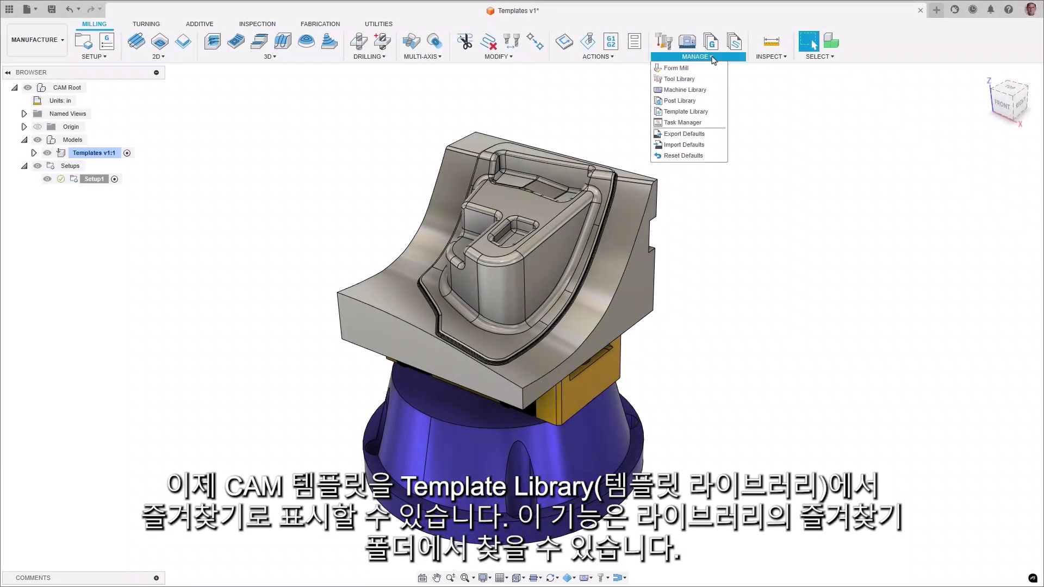
click(686, 112)
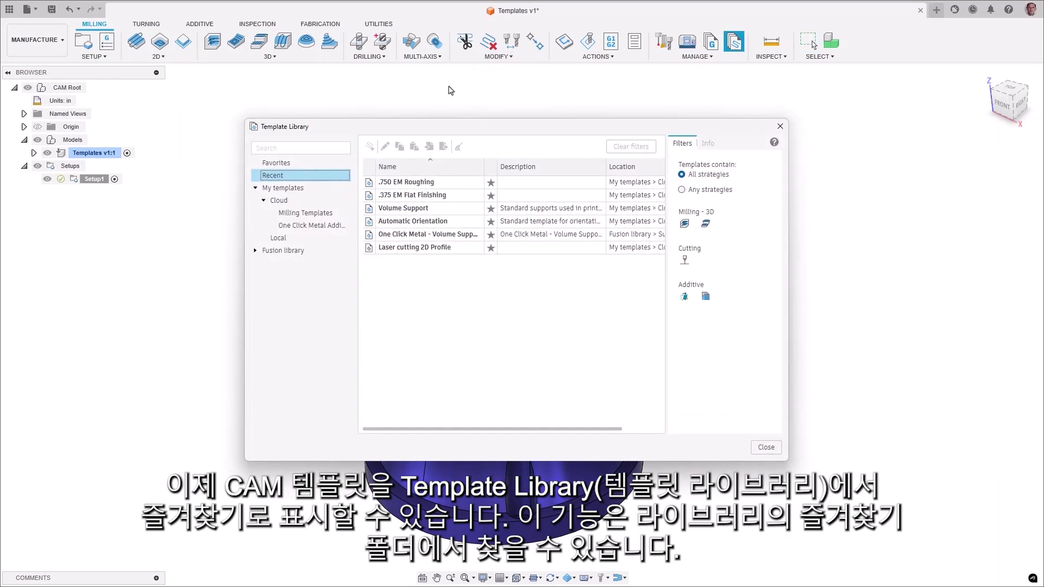
click(491, 184)
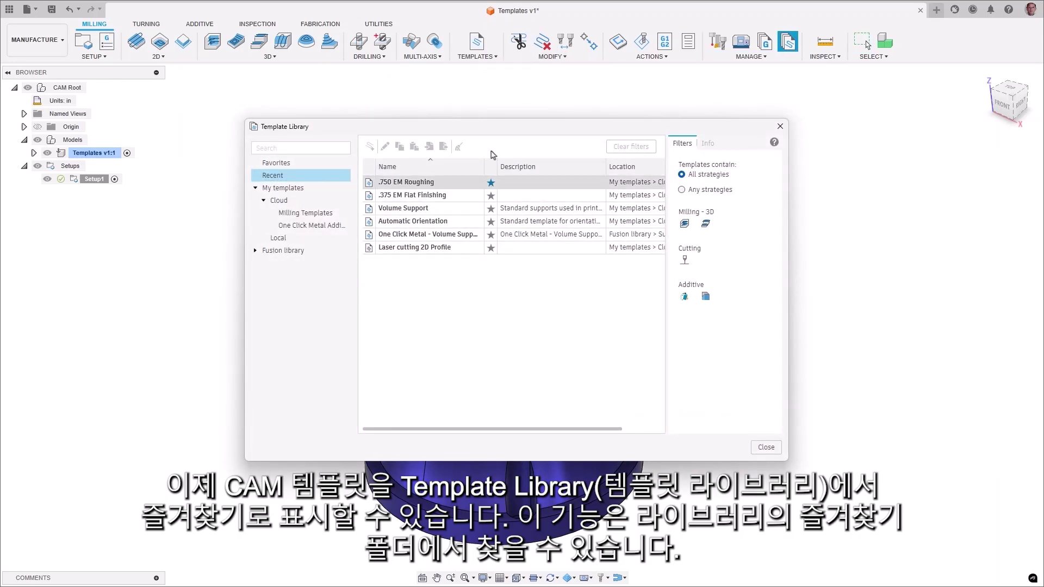
click(472, 57)
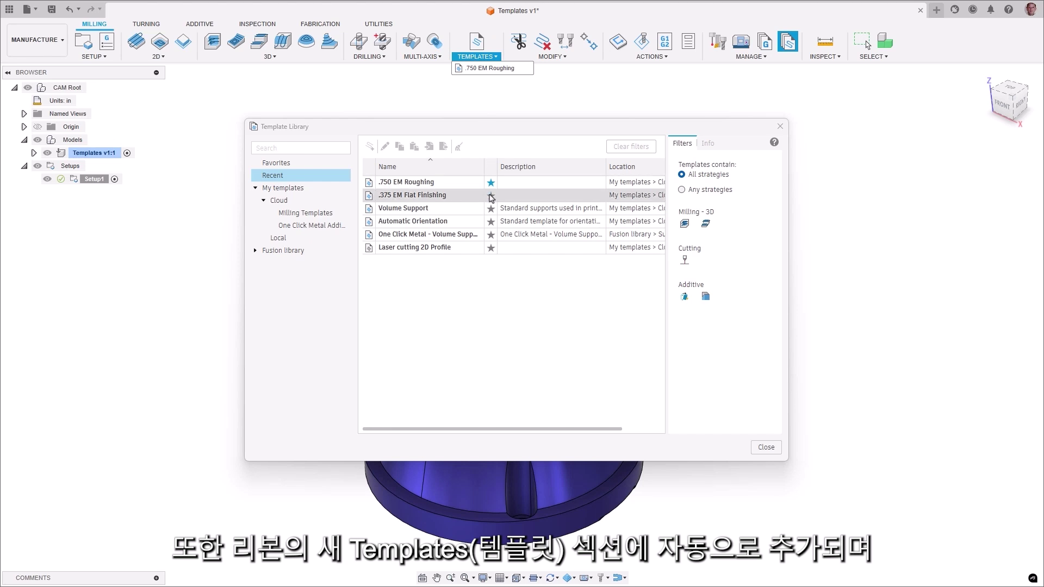
click(491, 195)
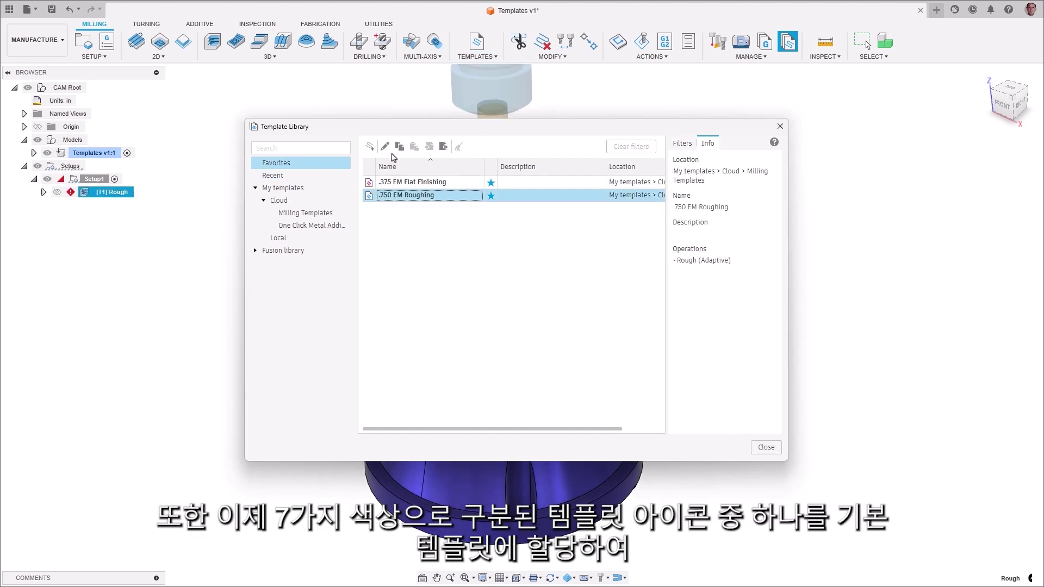
Give the .750 EM Roughing template a purple icon and check the favorites list.
click(385, 147)
click(455, 353)
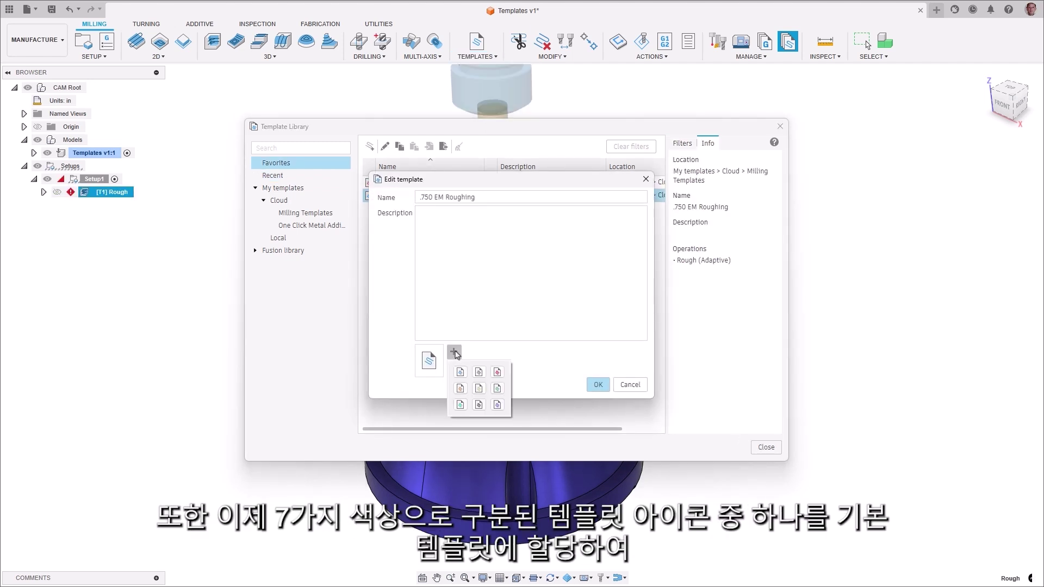
click(498, 405)
click(598, 385)
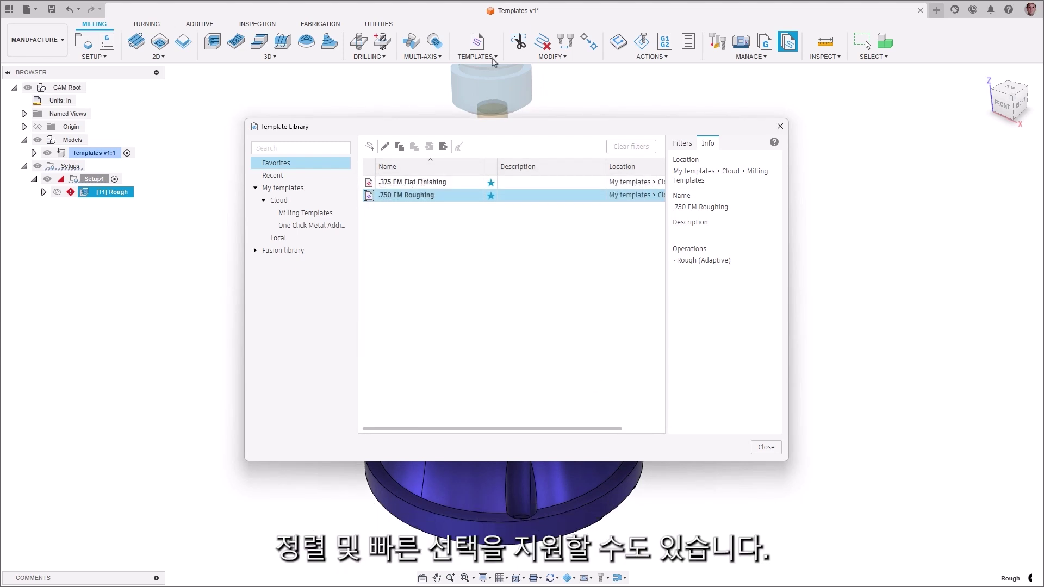
click(476, 56)
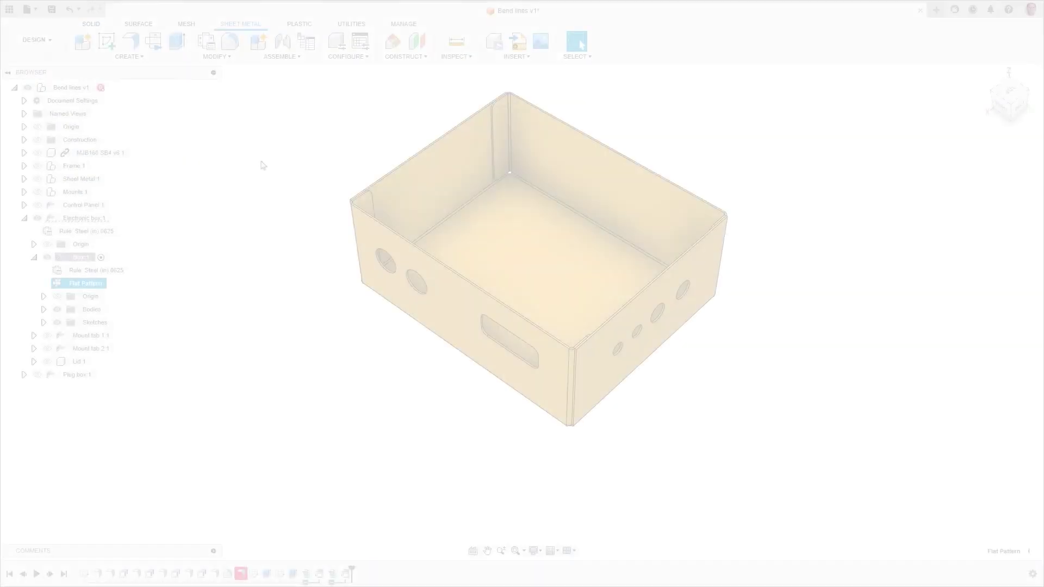
Unfold all bends with the box floor stationary, refold the faces, and open the Flat Pattern.
click(215, 57)
click(208, 71)
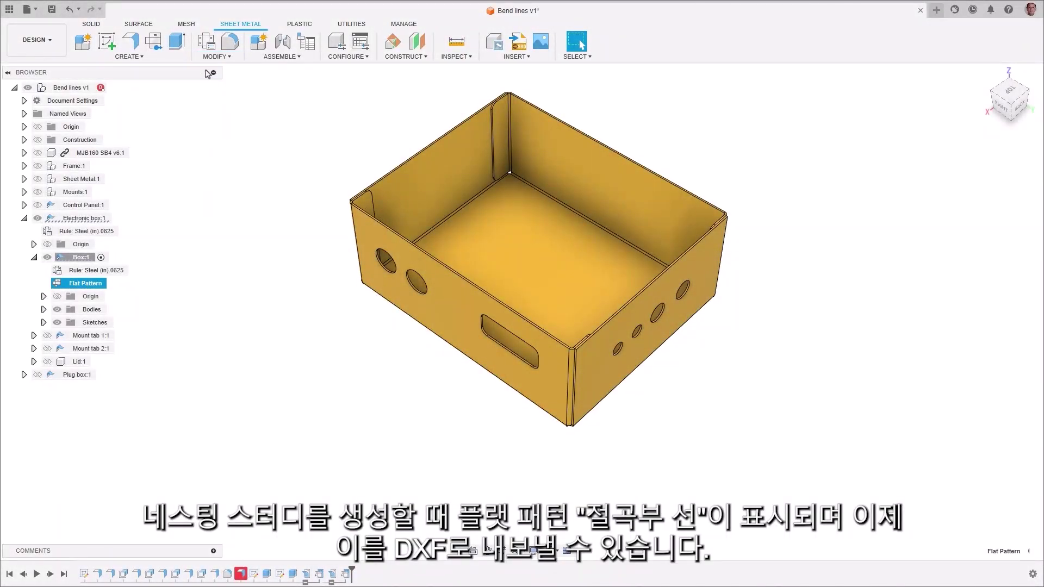
click(542, 255)
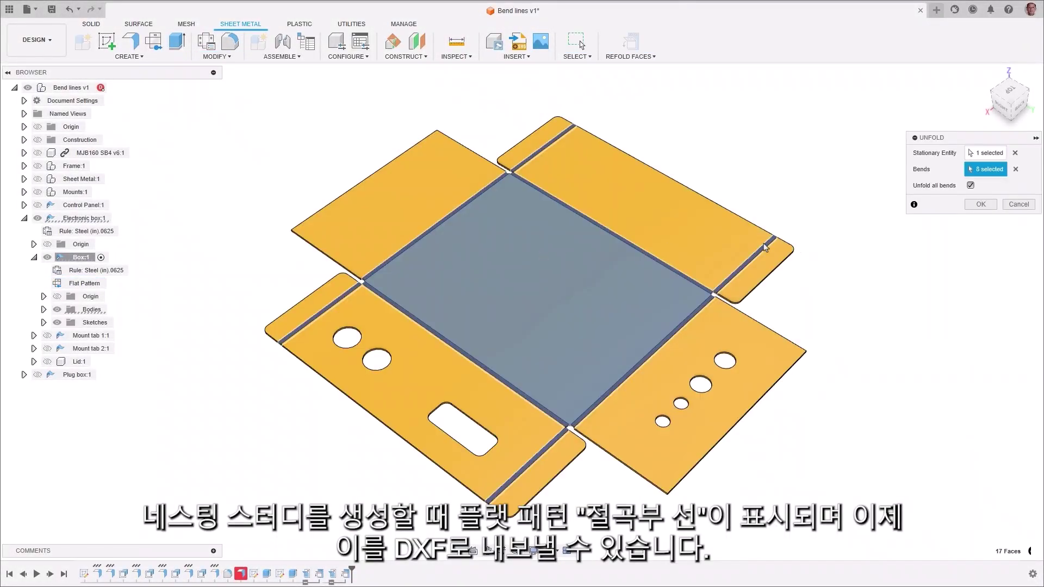
key(Return)
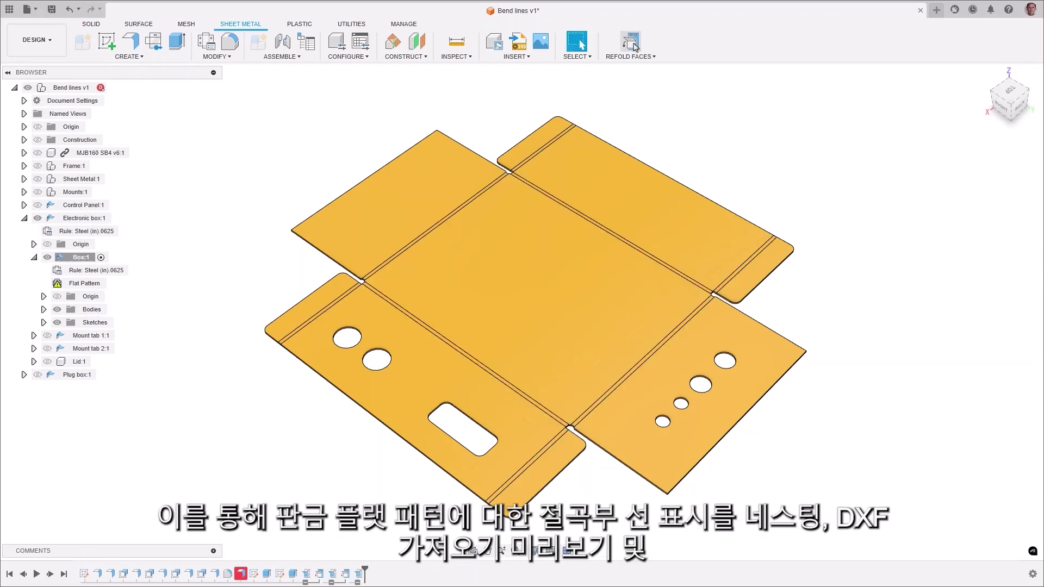
click(632, 43)
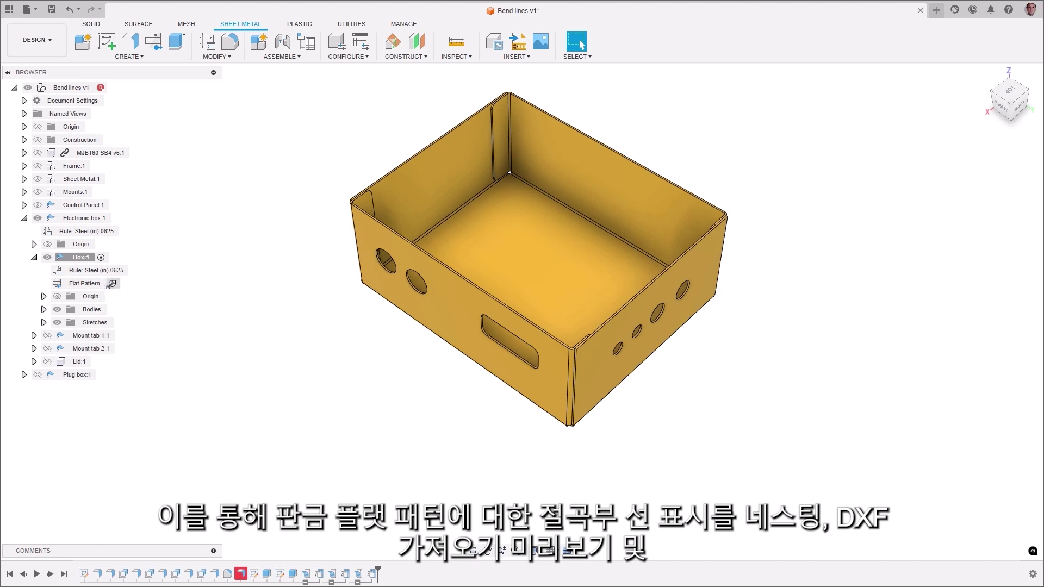
click(112, 283)
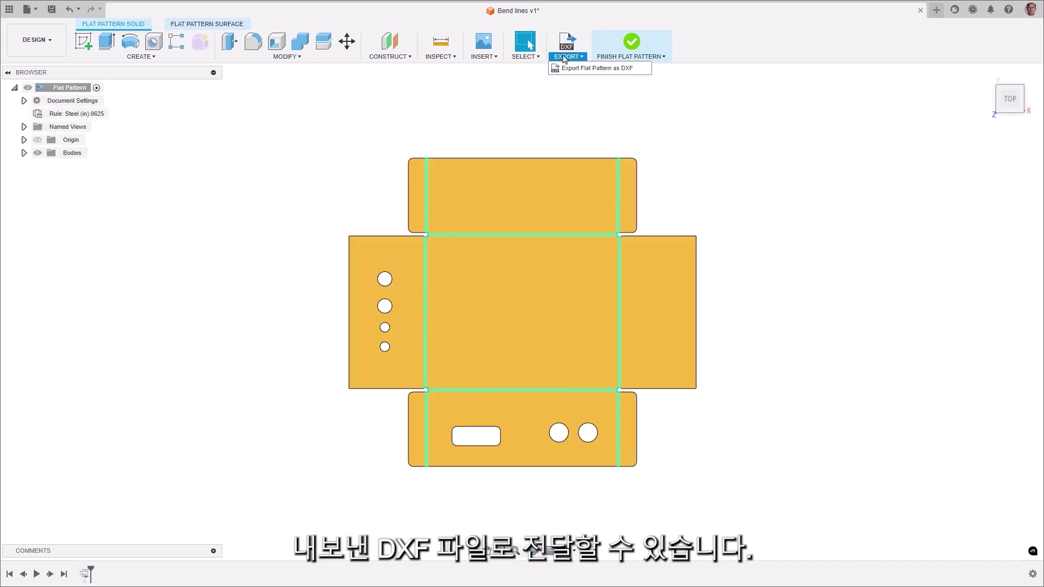
Export the flat pattern as DXF, then in Top view show the BEND sketch and toggle BEND_EXTENT.
click(571, 68)
click(972, 175)
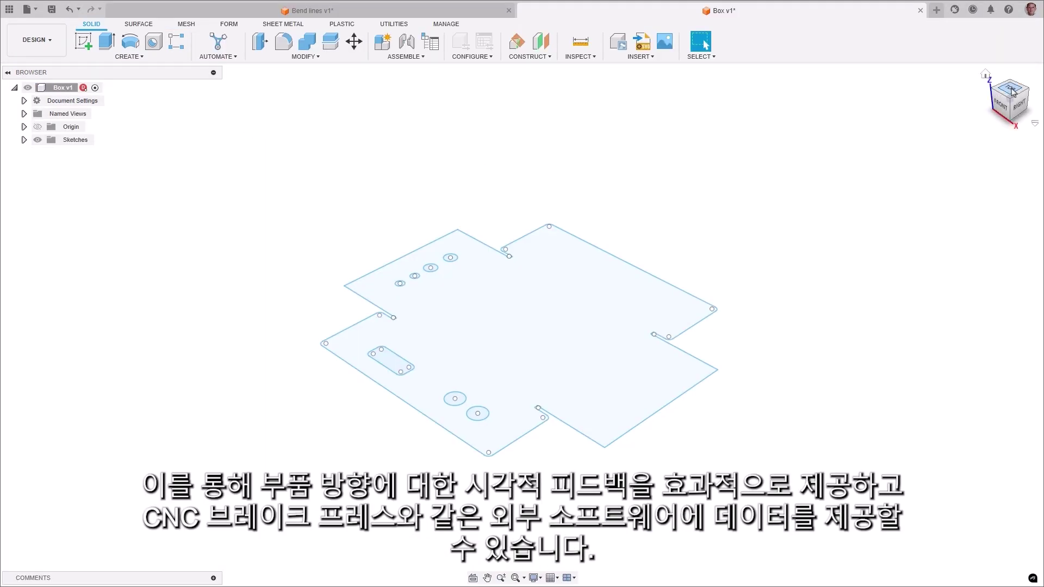
click(1010, 89)
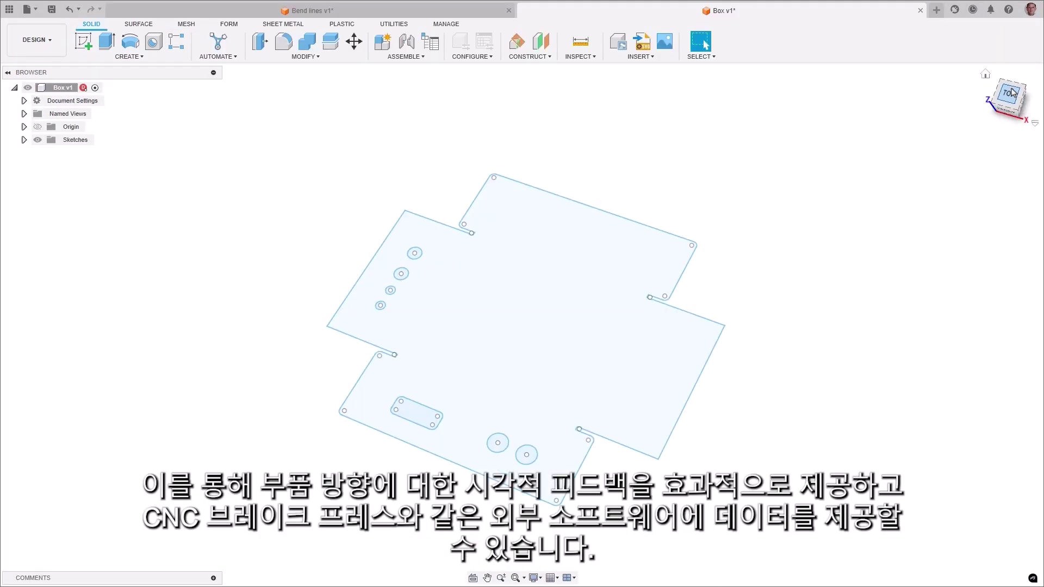
click(24, 140)
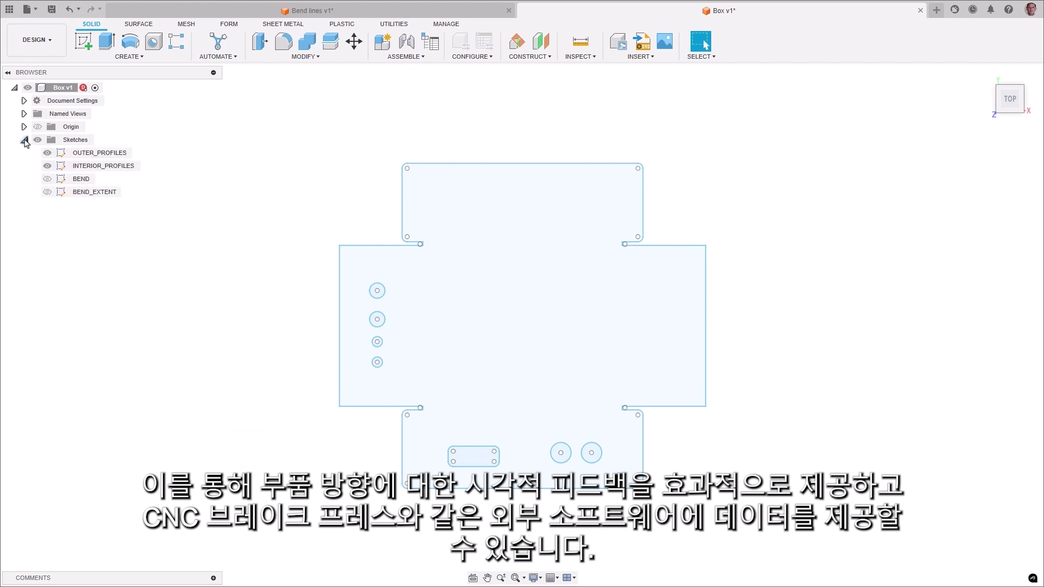
click(48, 179)
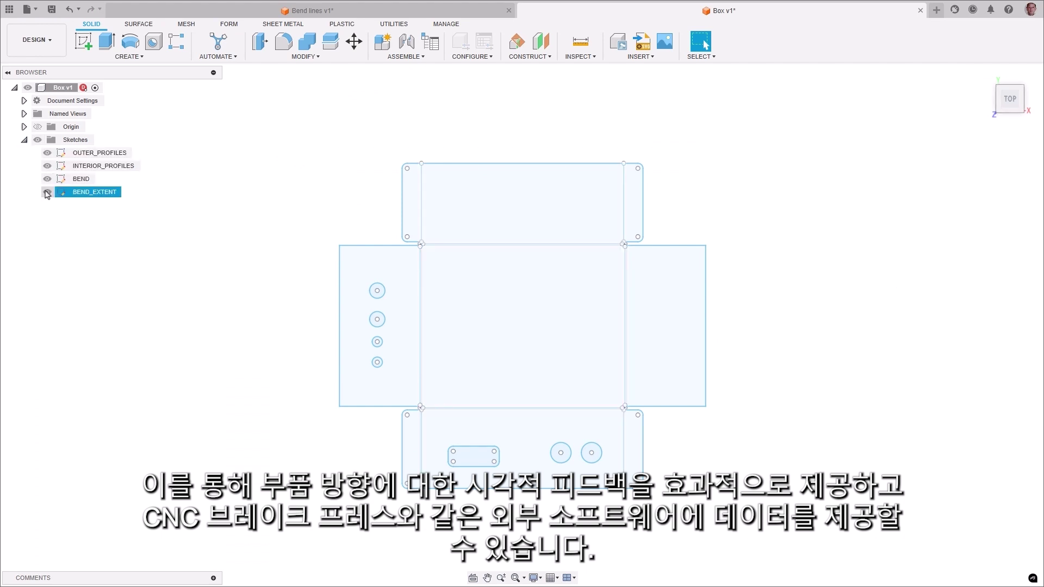
click(48, 191)
click(47, 192)
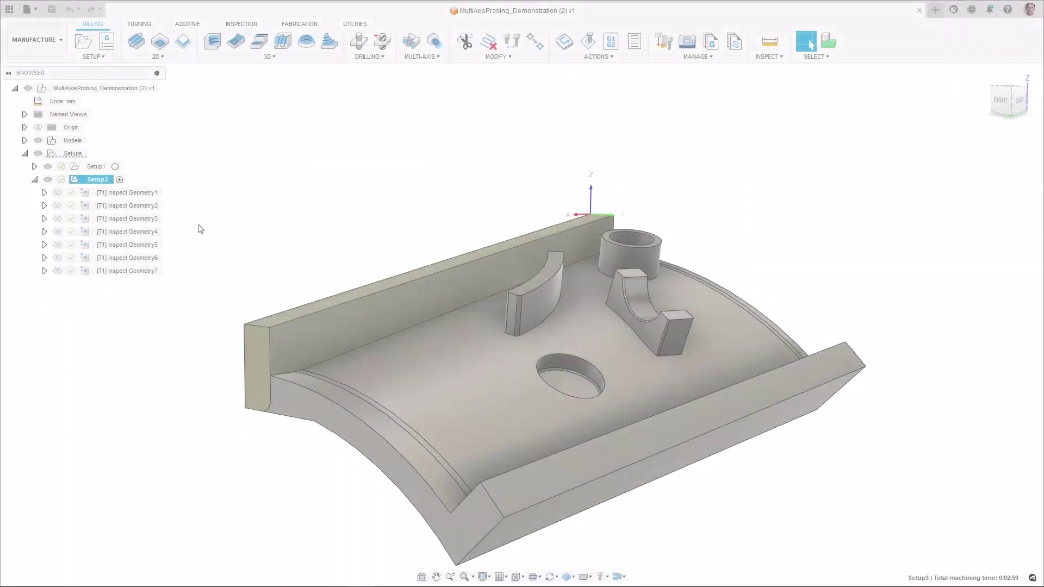
Preview the Inspect Geometry1 through Inspect Geometry7 probing paths, then simulate all of Setup3.
click(84, 194)
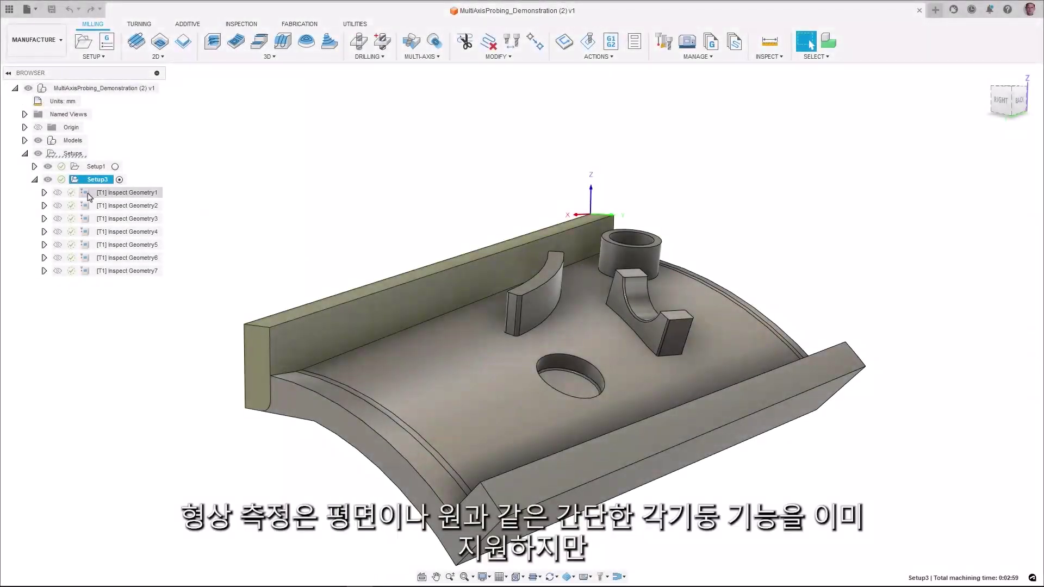
click(85, 206)
click(85, 219)
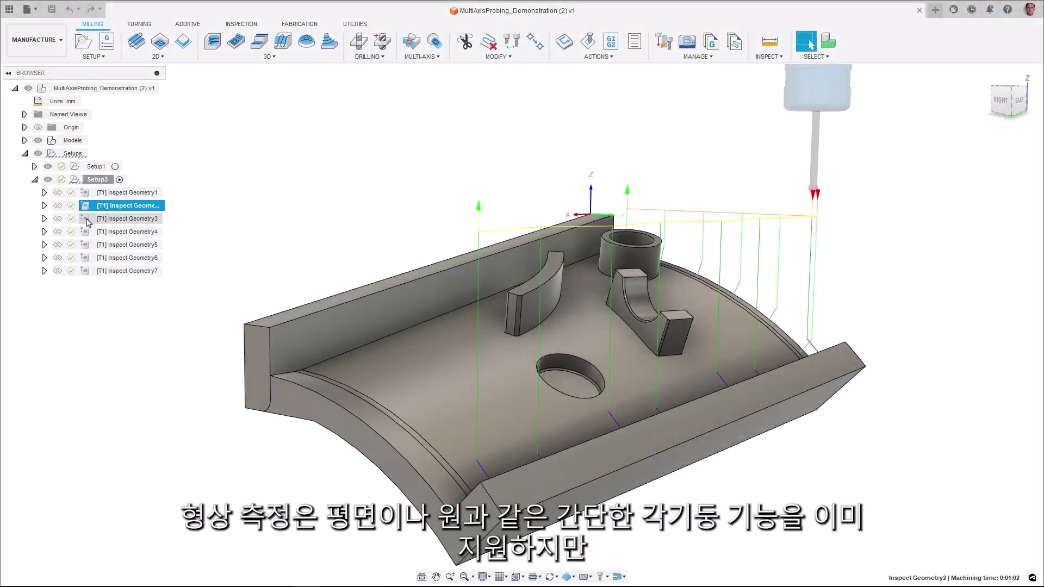
click(87, 232)
click(85, 245)
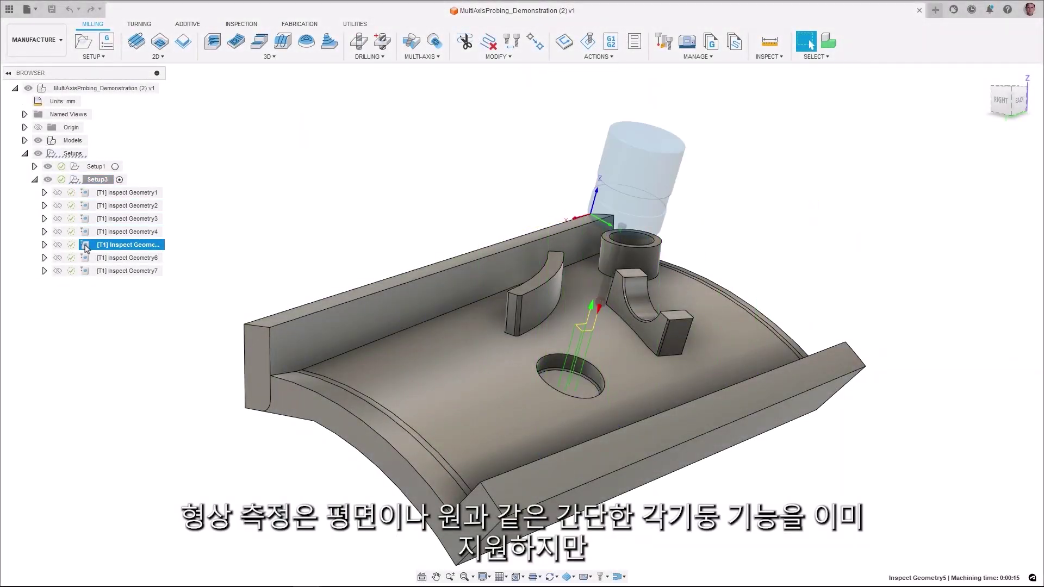
click(87, 259)
click(87, 271)
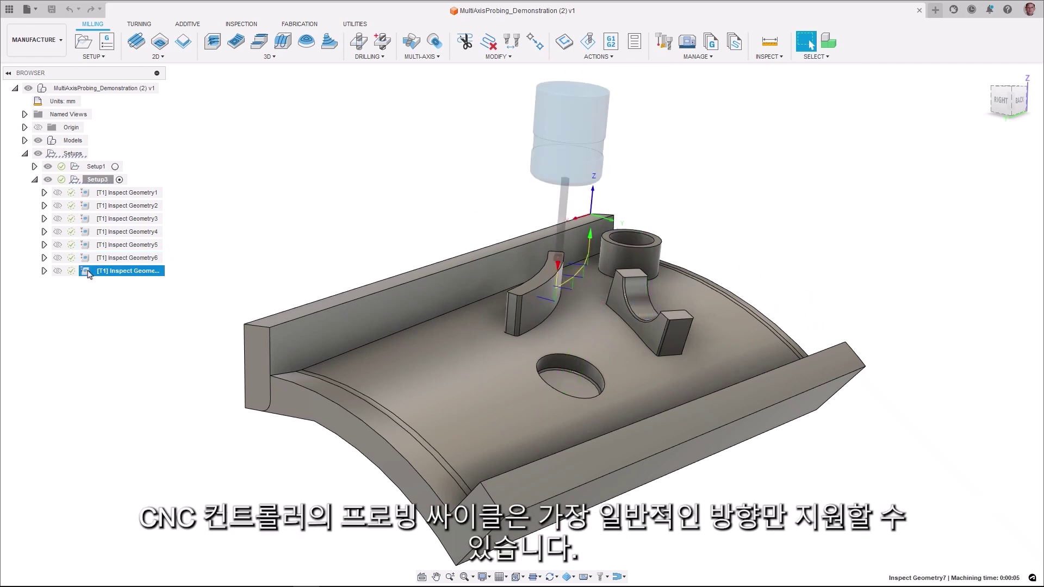
right_click(76, 181)
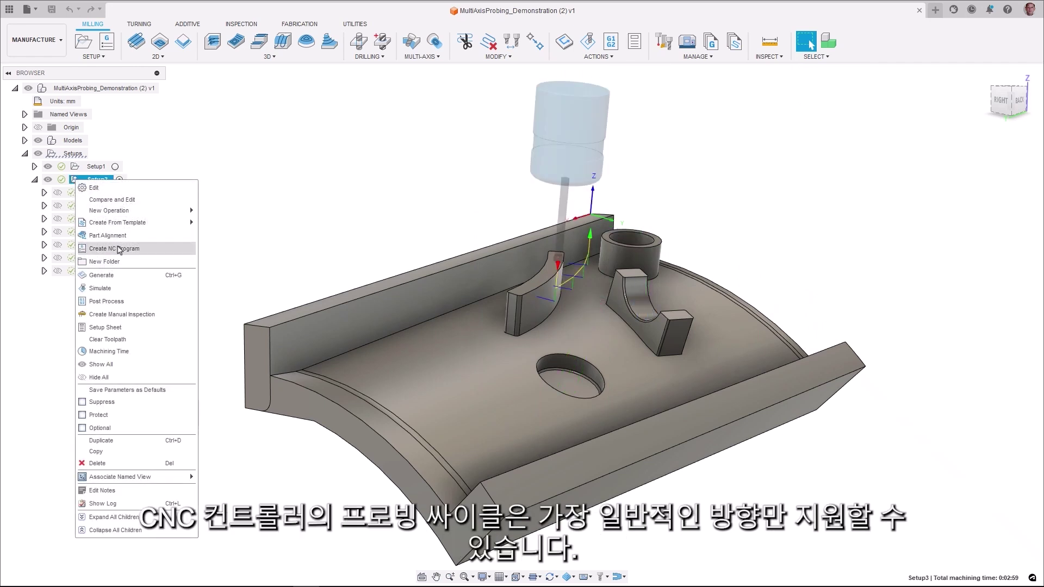
click(100, 288)
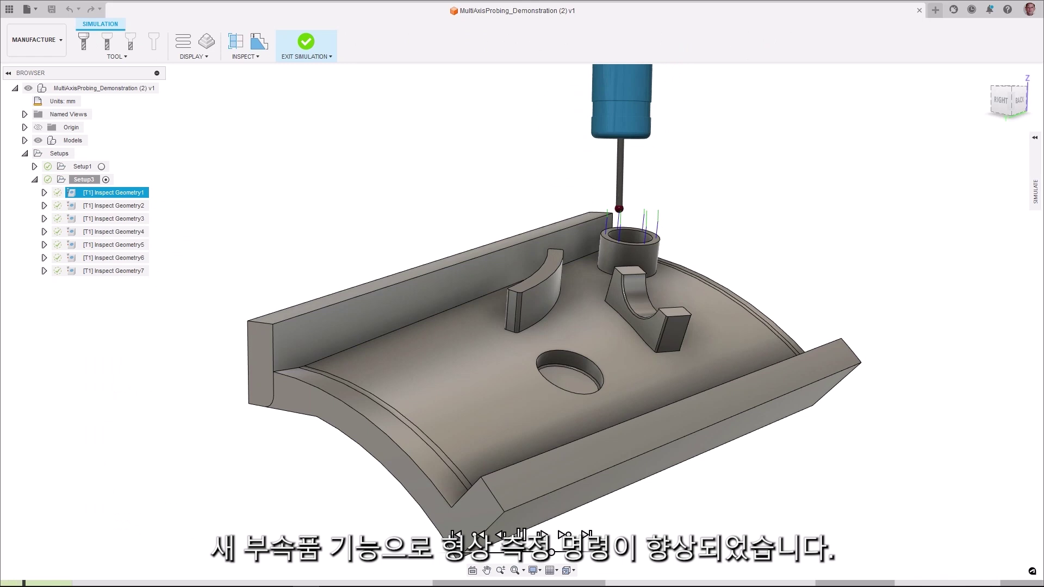